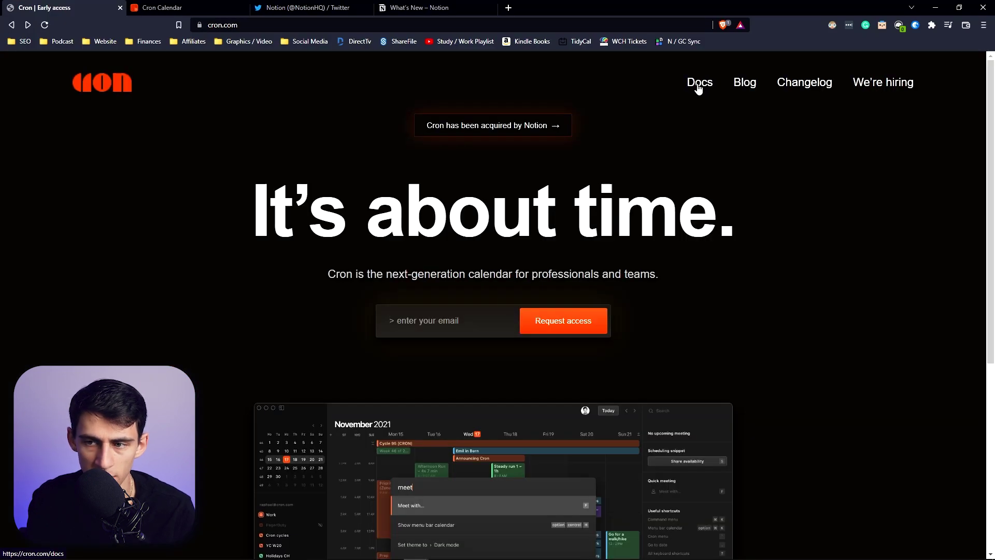
# Open Cron's documentation pages from the cron.com home page.
pyautogui.click(698, 90)
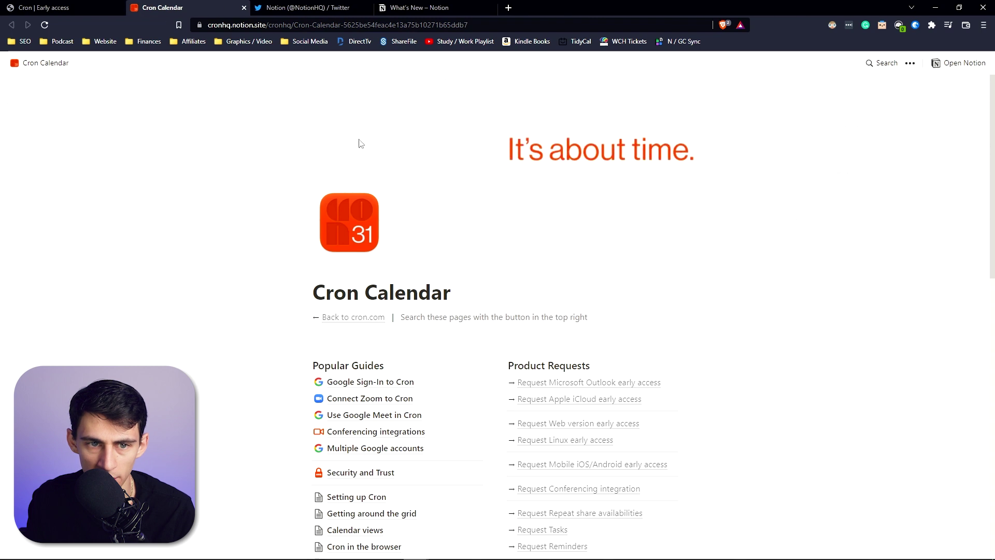
pyautogui.scroll(-2, 417, 302)
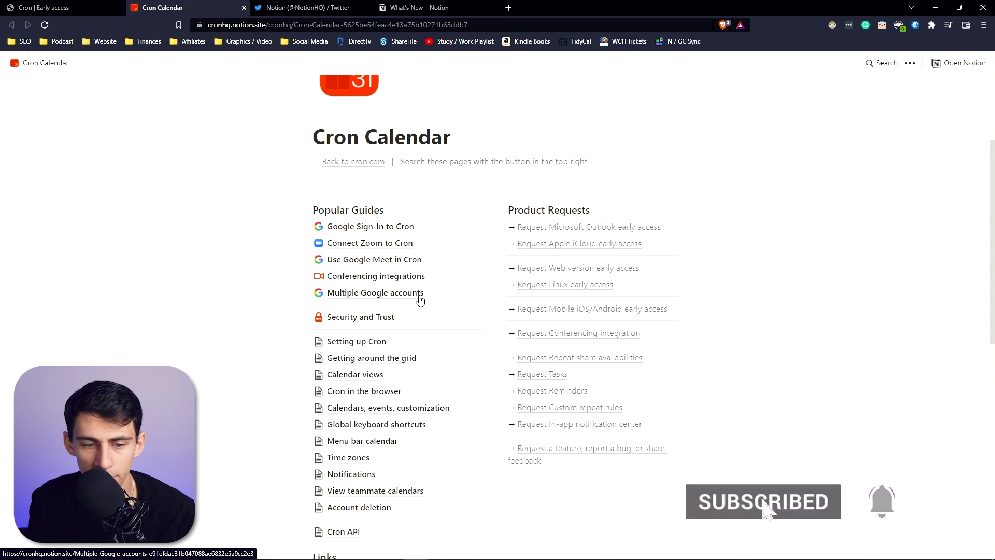
pyautogui.scroll(-1, 435, 300)
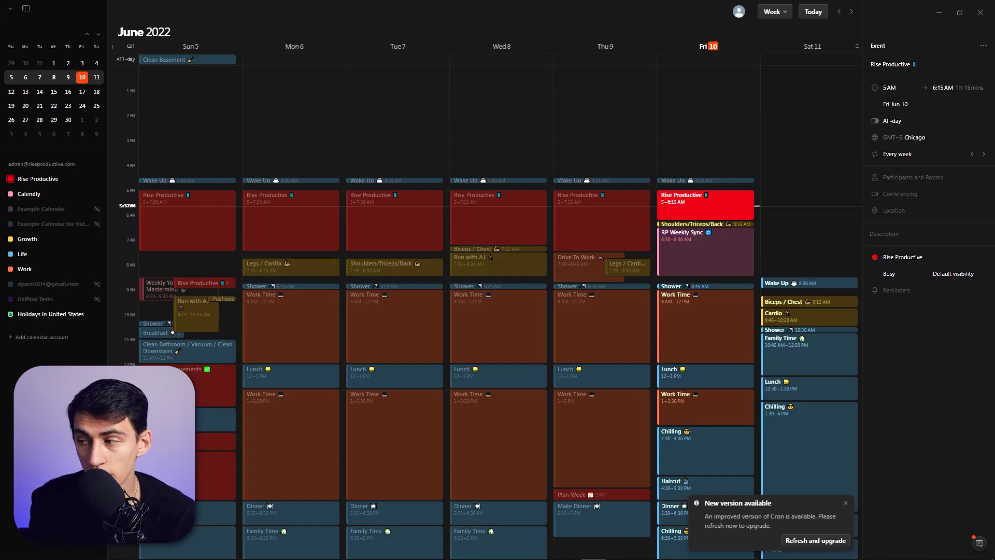
# Open Settings from the account menu and turn on Week numbers.
pyautogui.click(738, 12)
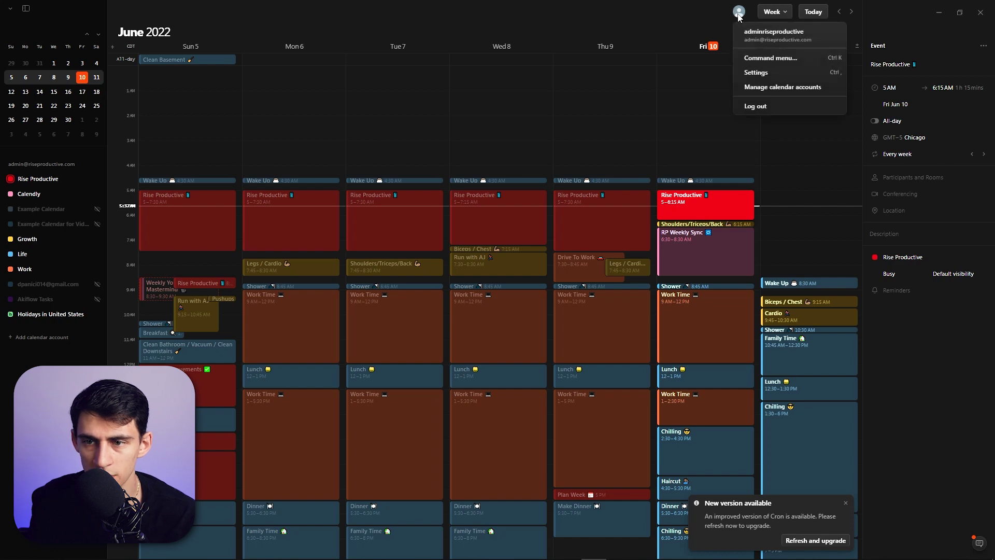
pyautogui.click(771, 74)
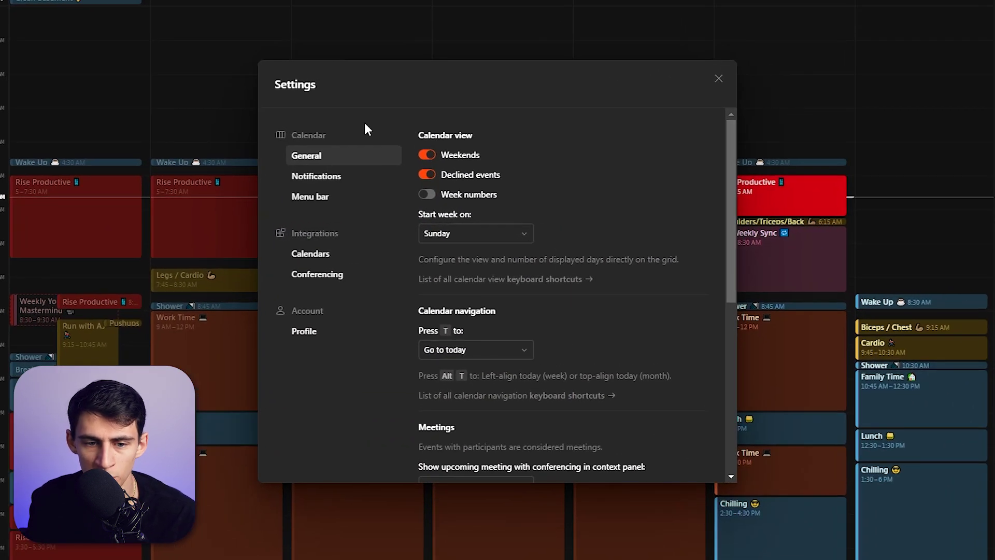
pyautogui.click(422, 155)
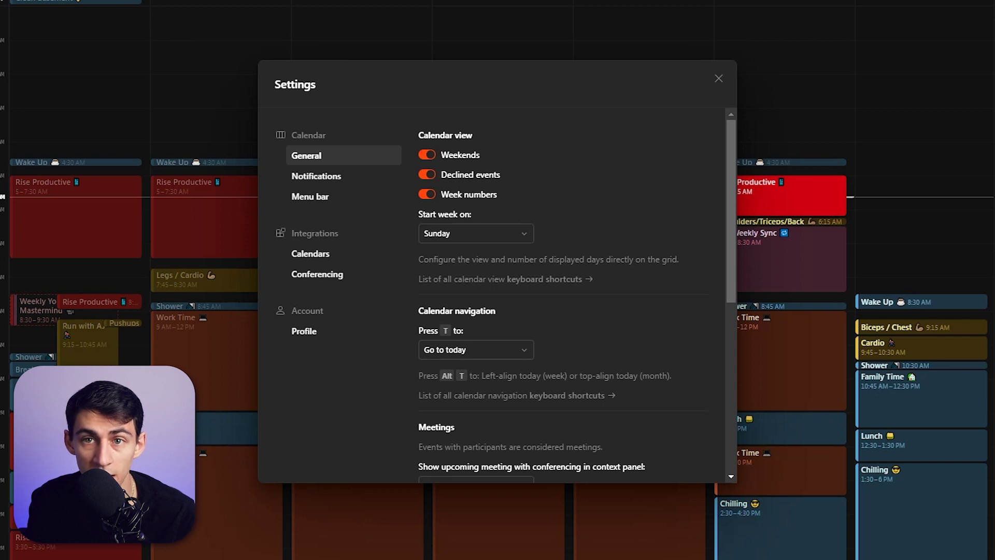
# Keep the week starting on Sunday and the T shortcut going to today.
pyautogui.click(442, 236)
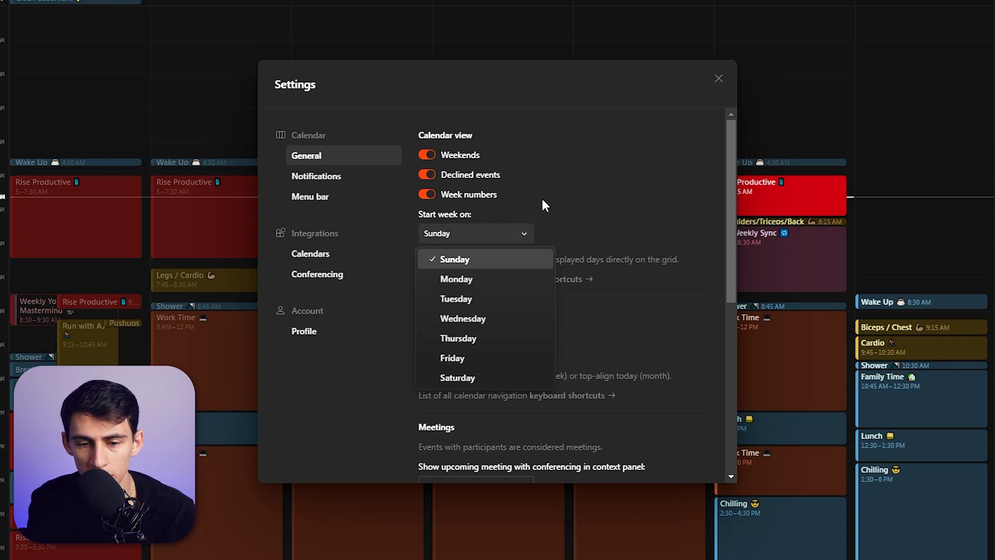
pyautogui.click(476, 349)
pyautogui.click(490, 375)
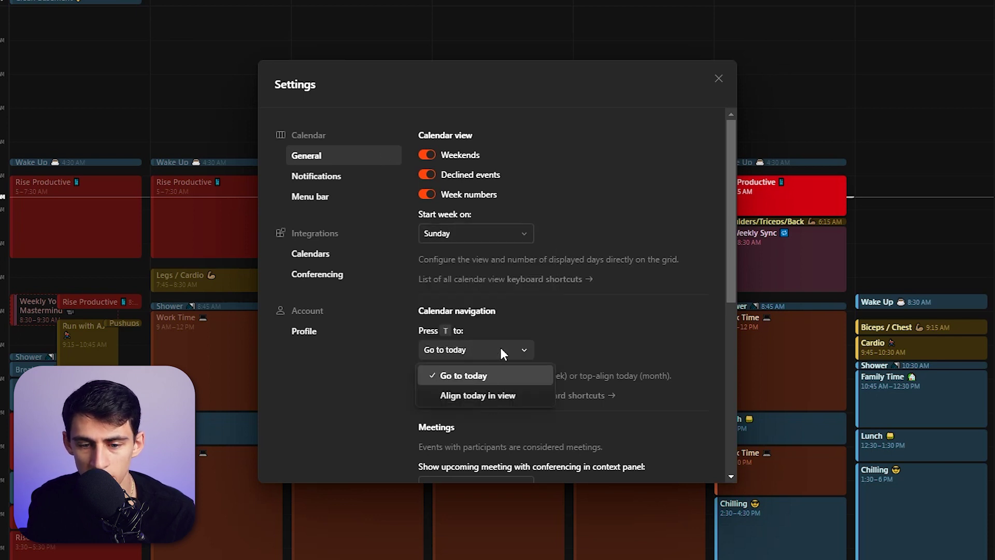
pyautogui.click(470, 346)
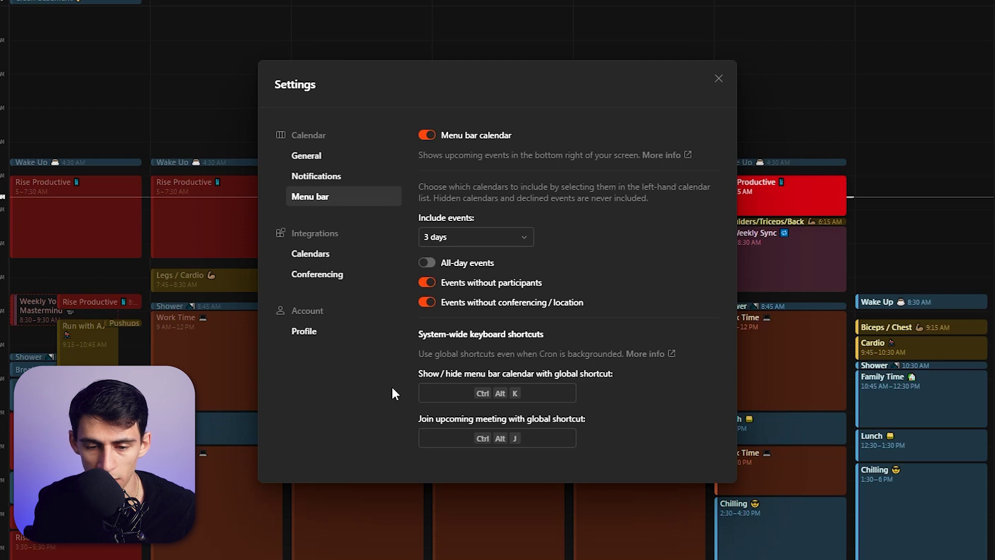
# Toggle the menu-bar calendar with Ctrl+Alt+K twice, then try joining with Ctrl+Alt+J.
pyautogui.hotkey('ctrl', 'alt', 'k')
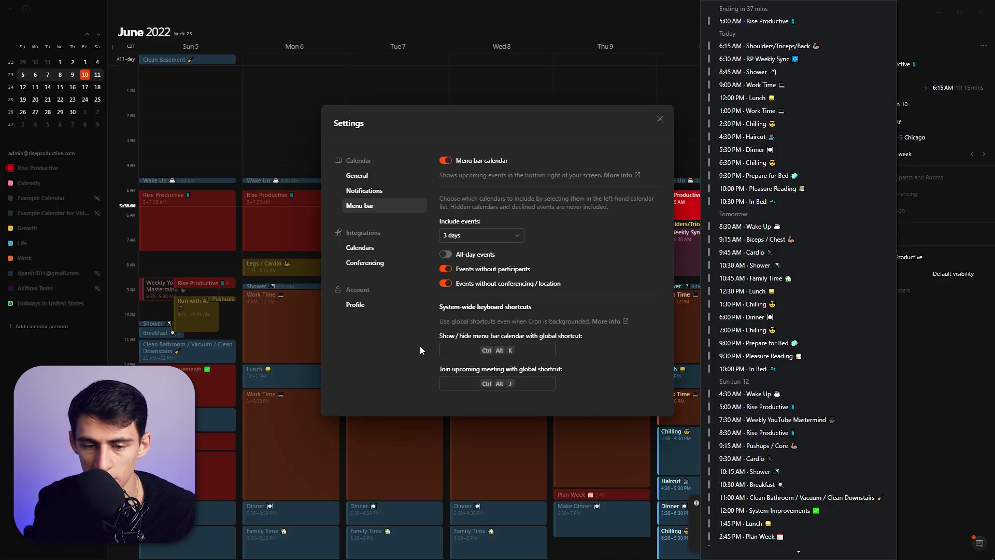
pyautogui.hotkey('ctrl', 'alt', 'k')
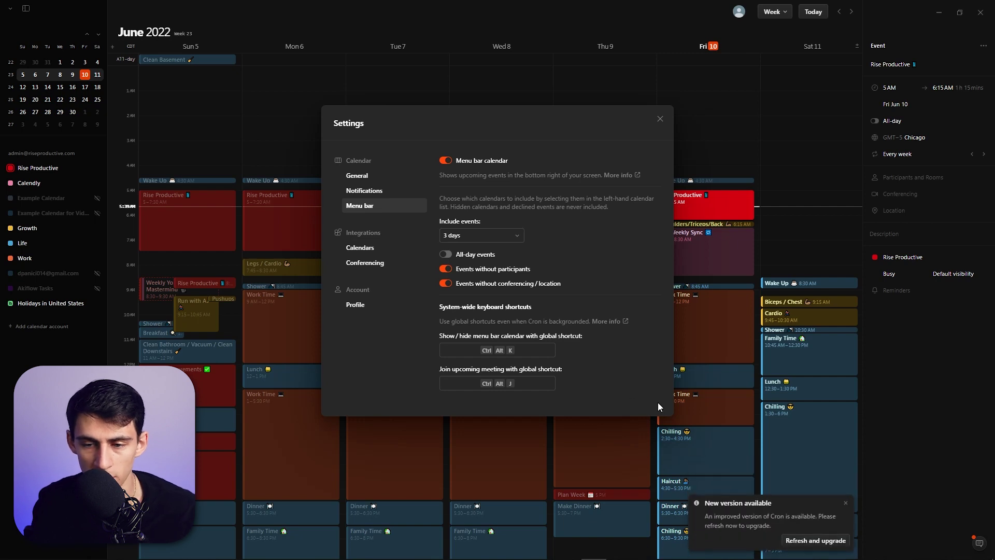
pyautogui.hotkey('ctrl', 'alt', 'j')
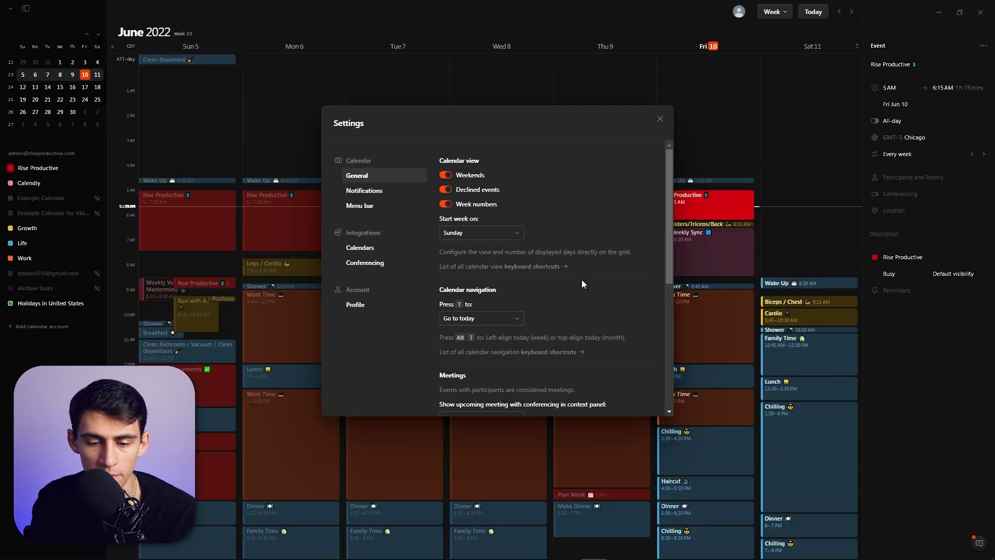
# Keep Rise Productive as the default calendar and start connecting another Google account.
pyautogui.click(382, 247)
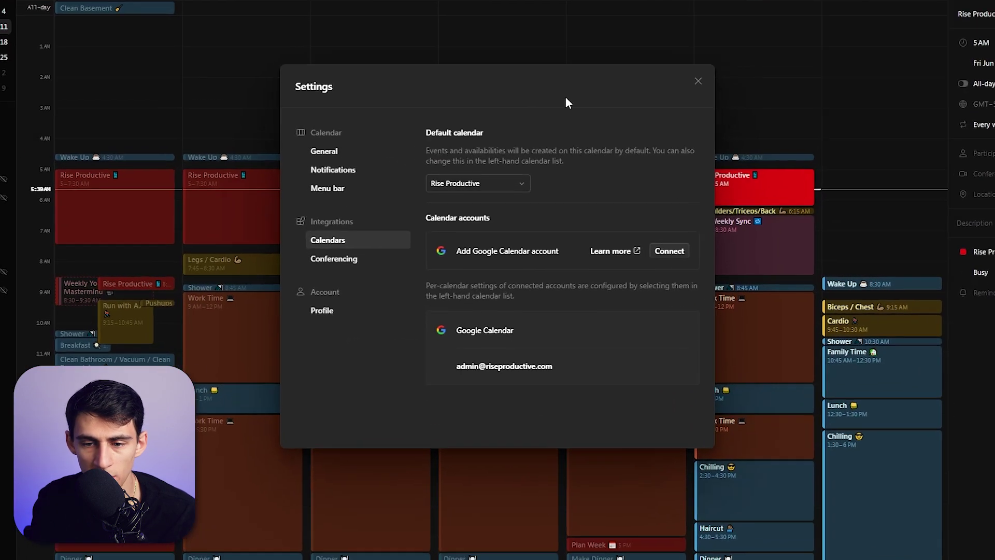
pyautogui.click(475, 178)
pyautogui.click(592, 165)
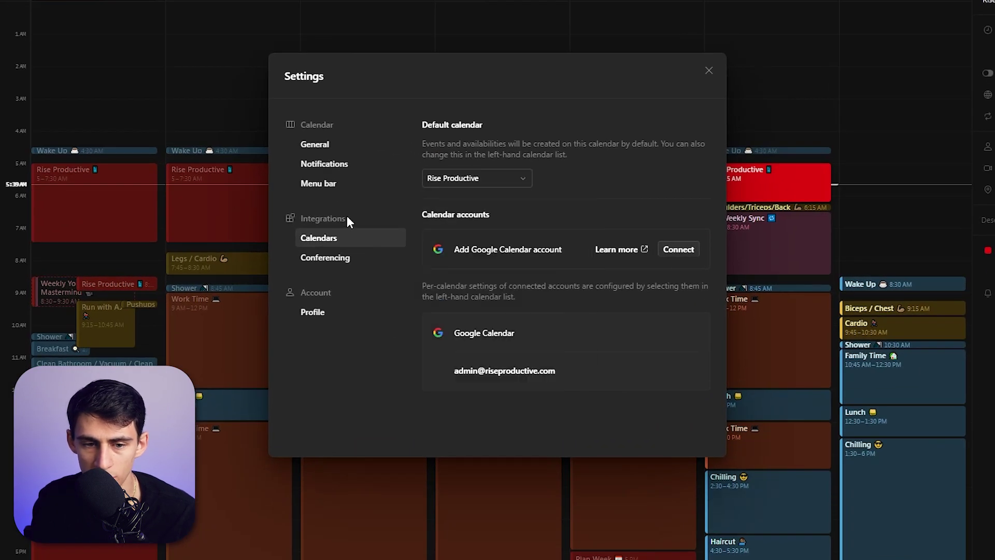
pyautogui.click(679, 249)
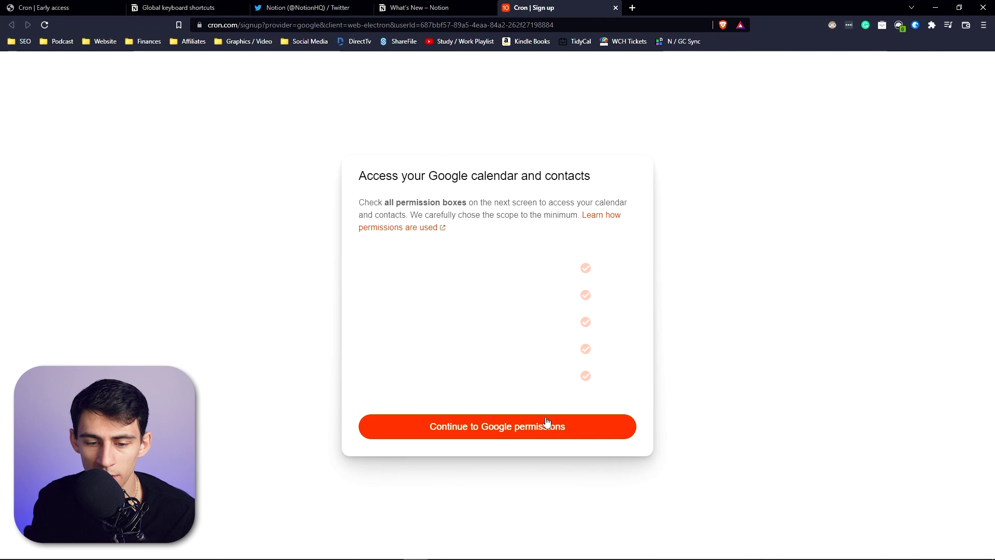
pyautogui.click(547, 424)
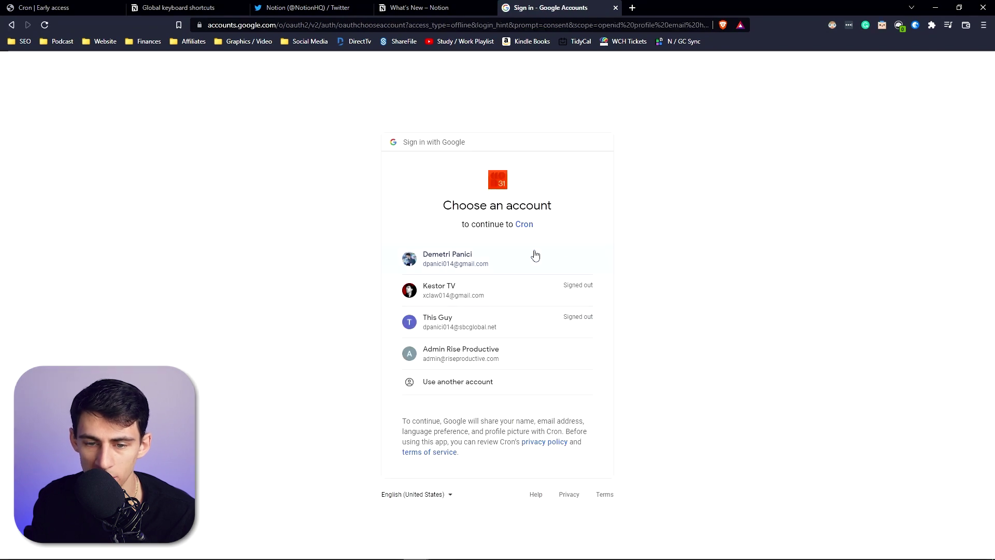
pyautogui.click(518, 263)
pyautogui.click(582, 226)
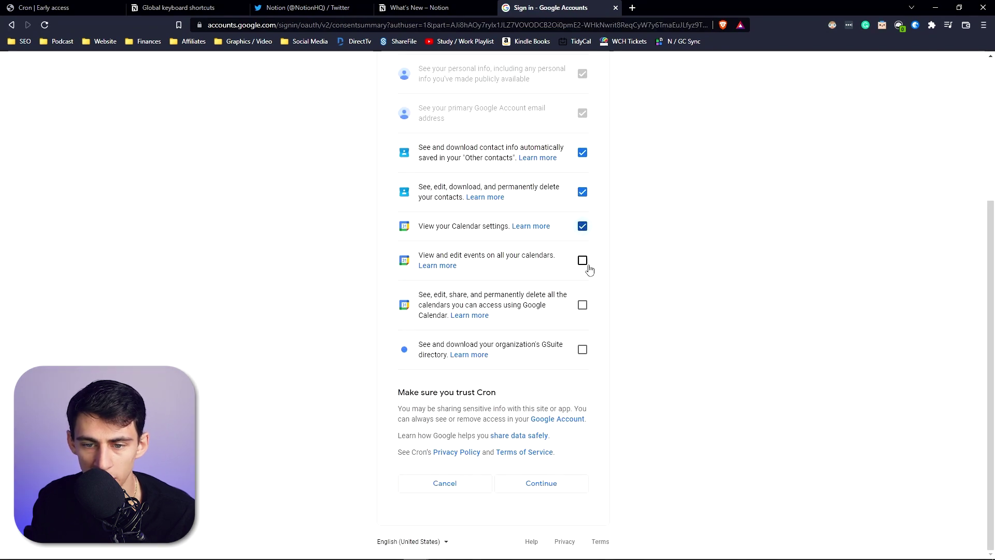
pyautogui.click(582, 260)
pyautogui.click(582, 304)
pyautogui.click(583, 349)
pyautogui.click(544, 483)
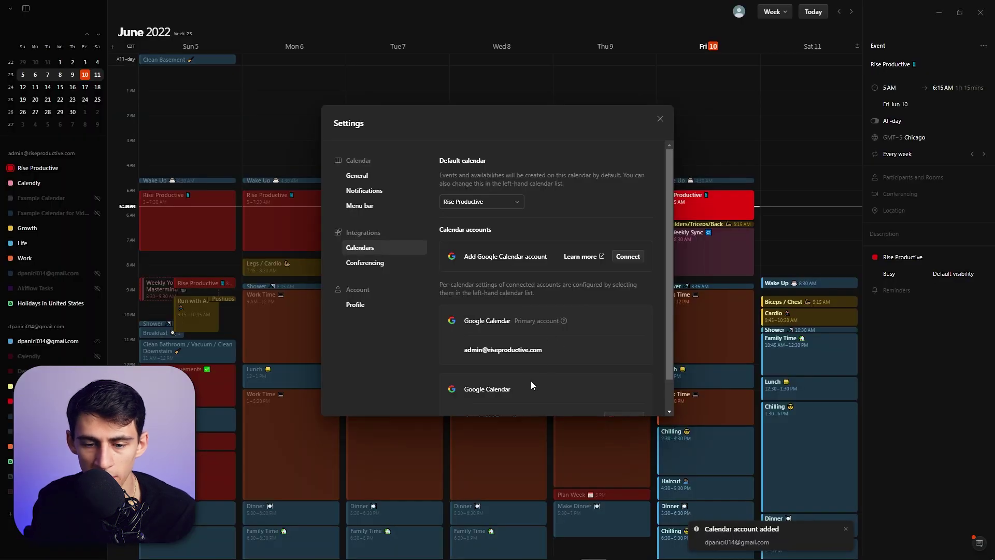
pyautogui.scroll(-1, 536, 373)
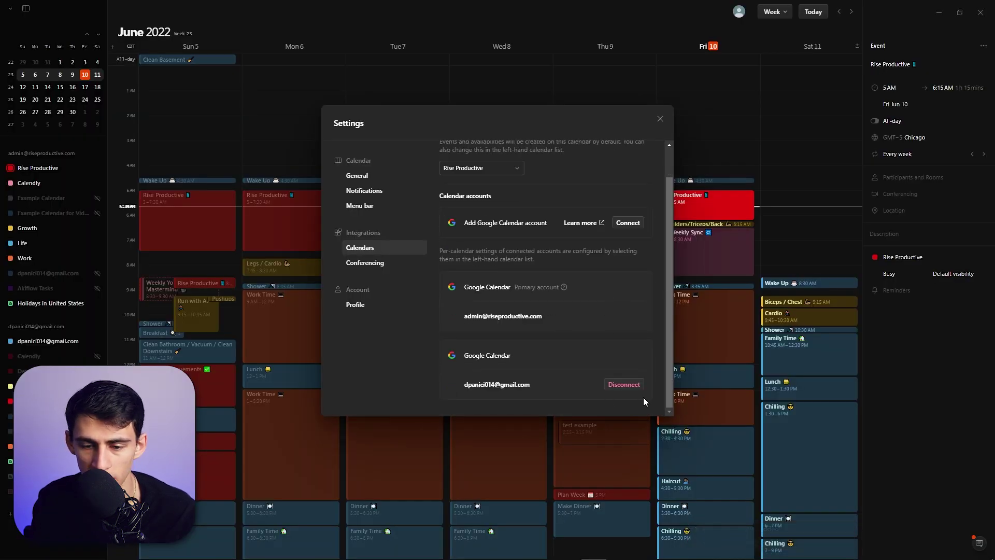
# Sign in to Zoom with the saved email address to link it for conferencing.
pyautogui.click(494, 210)
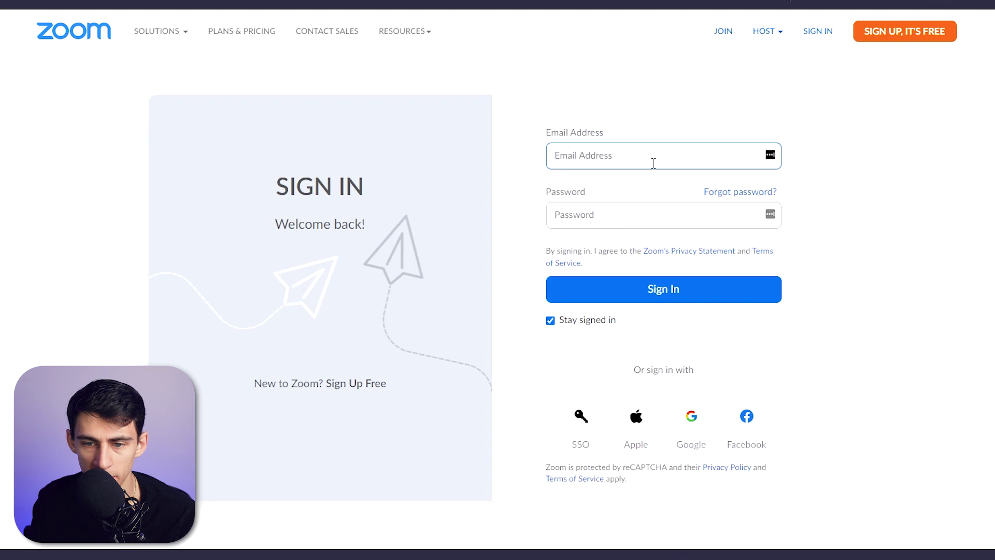
pyautogui.click(649, 163)
pyautogui.click(585, 218)
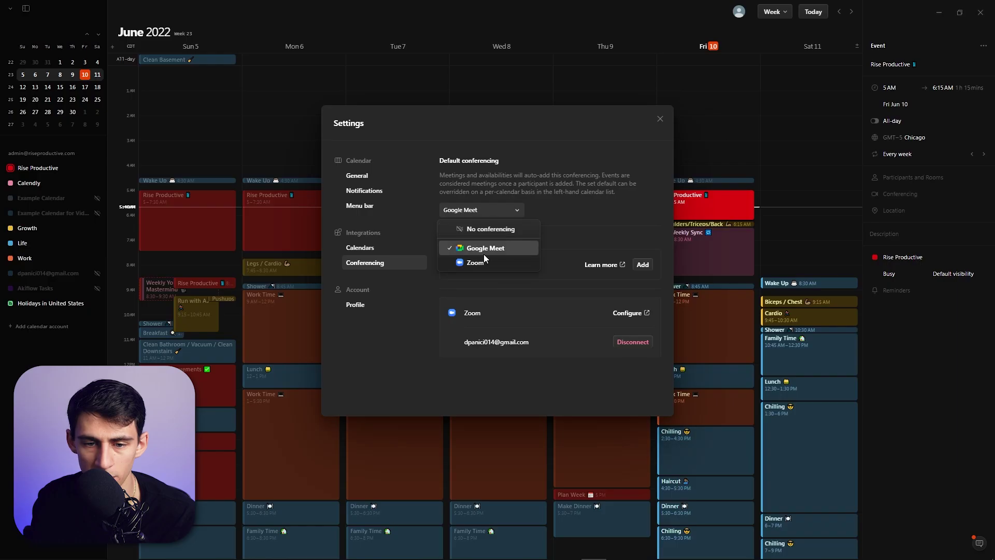
# Keep Google Meet as the default conferencing after briefly trying Zoom.
pyautogui.click(484, 249)
pyautogui.click(470, 210)
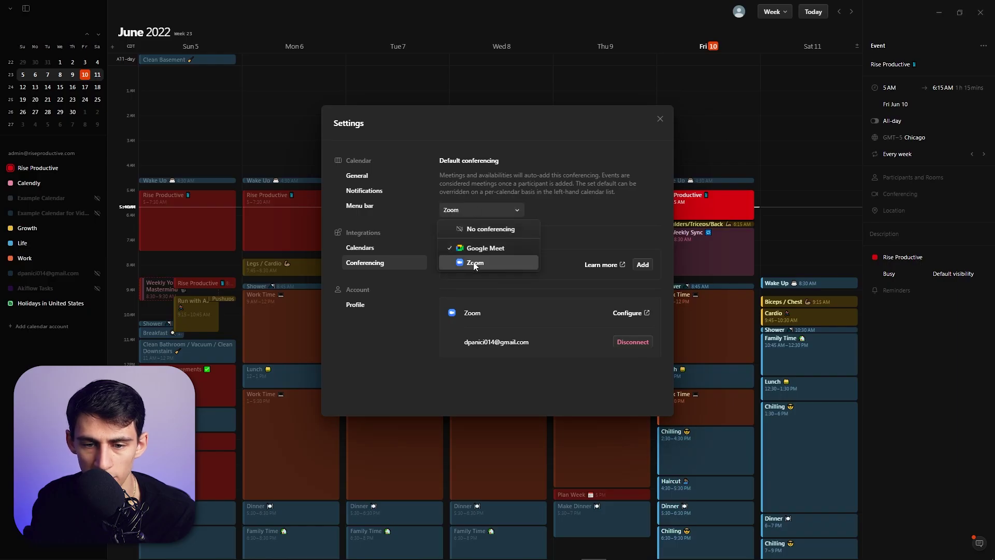
pyautogui.click(473, 262)
pyautogui.click(495, 206)
pyautogui.click(478, 249)
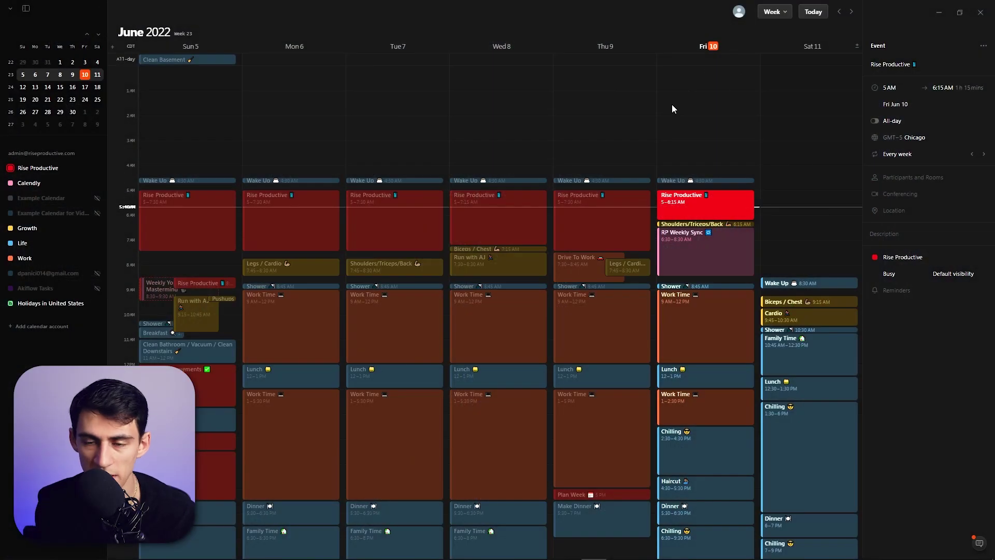
# Step back and forward a week with K and J, then try day and week views.
pyautogui.press('k')
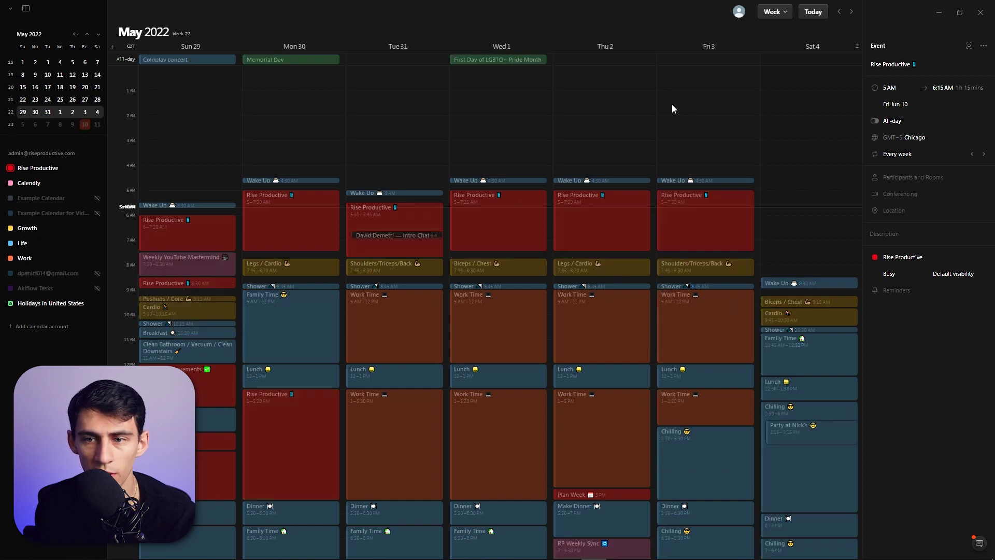
pyautogui.press('j')
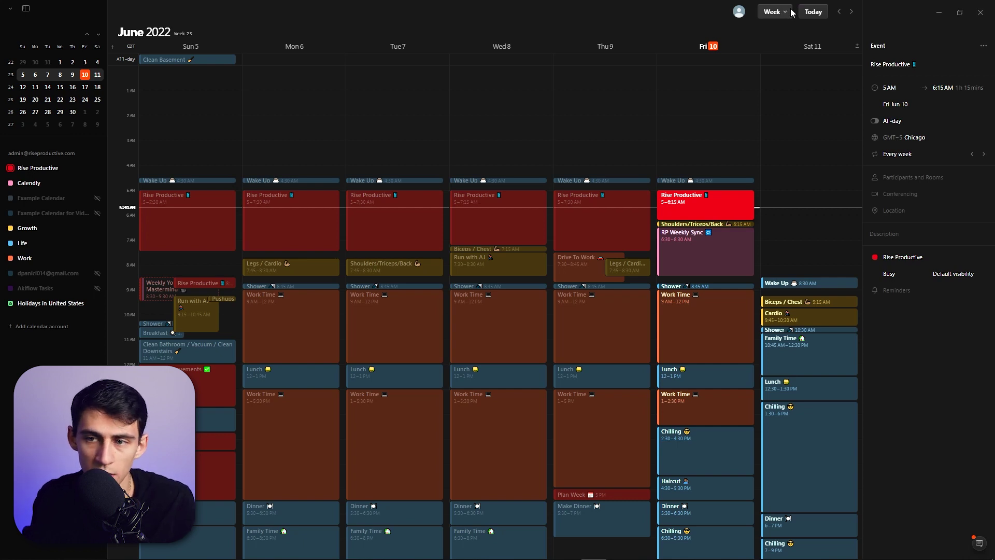
pyautogui.press('d')
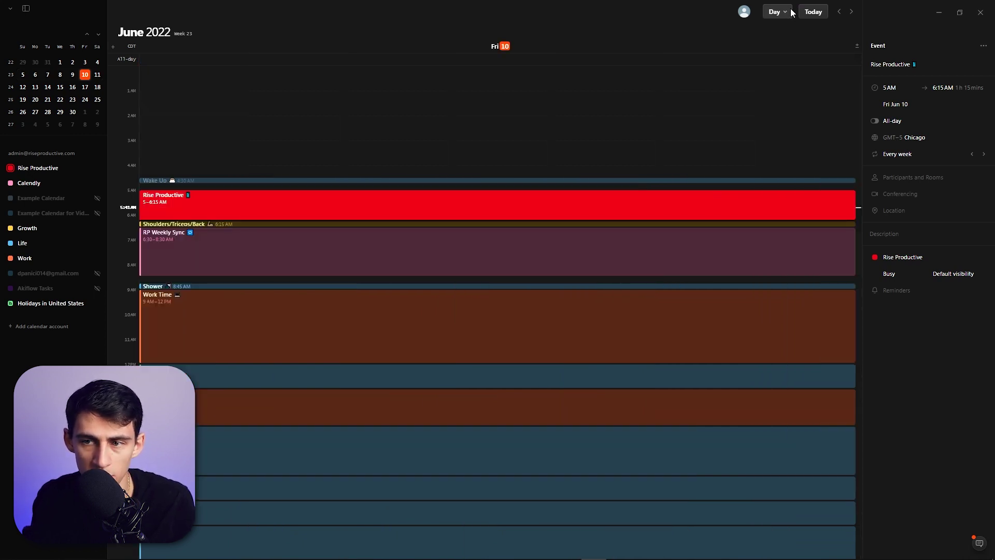
pyautogui.press('w')
# Cycle through 3-, 2-, 1- and 5-day views, then show the June 5–11 week.
pyautogui.press('3')
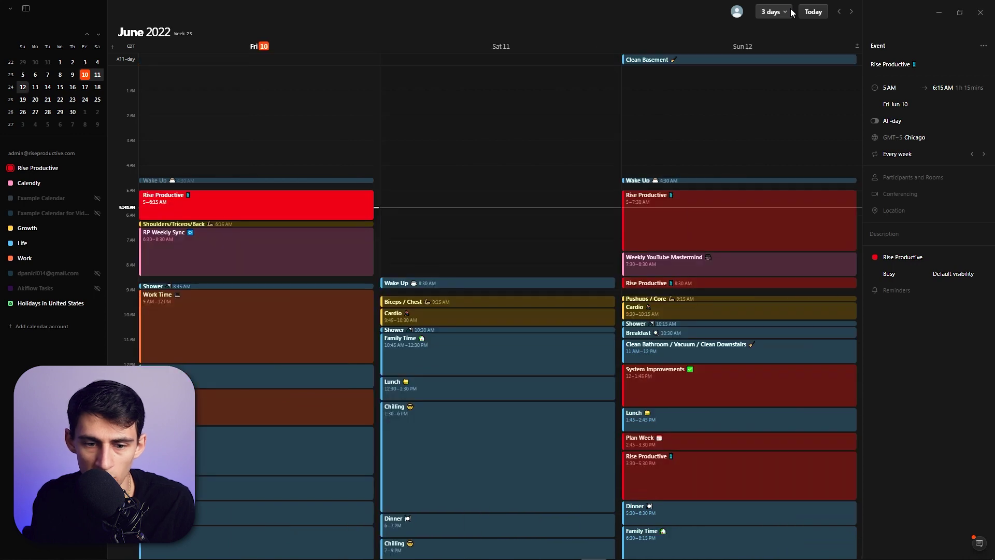
pyautogui.press('2')
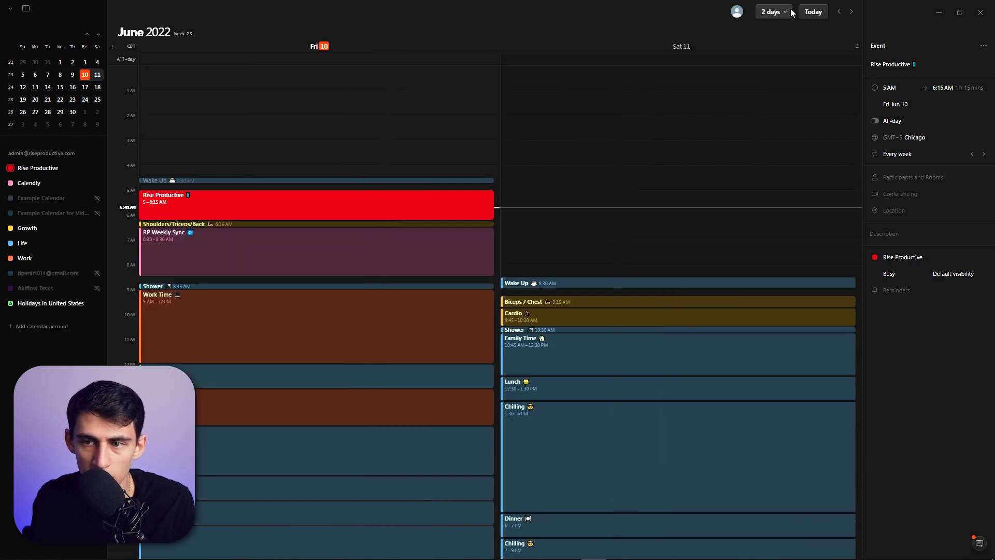
pyautogui.press('1')
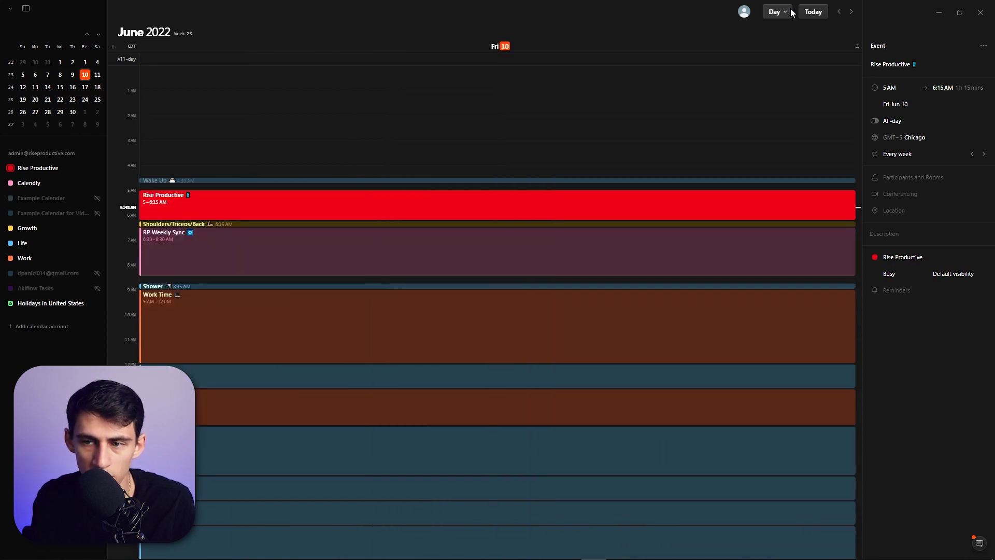
pyautogui.press('5')
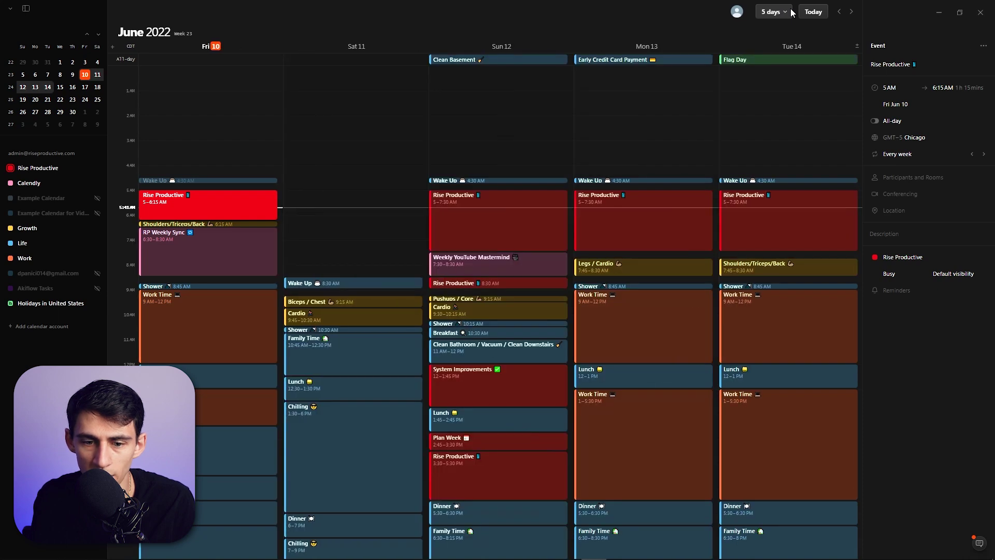
pyautogui.press('w')
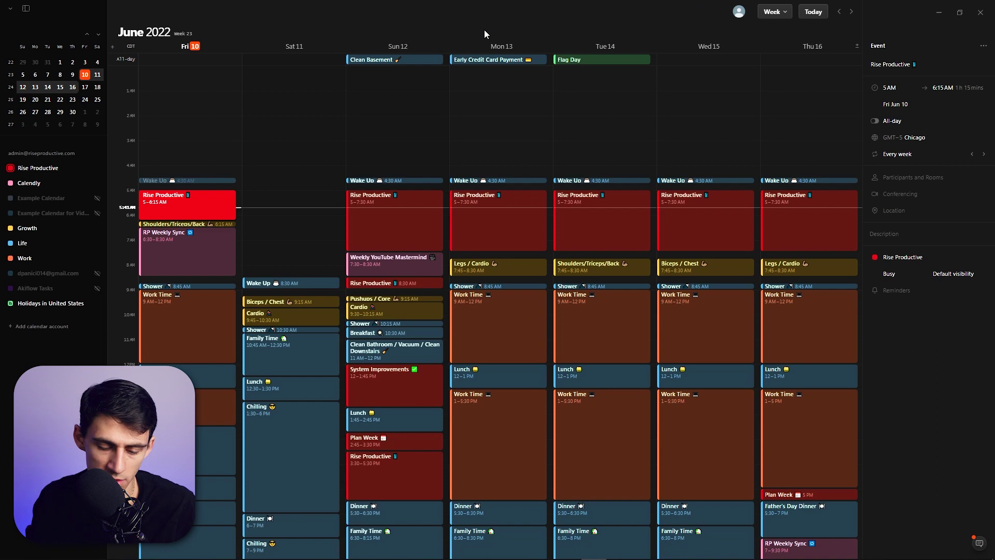
pyautogui.press('w')
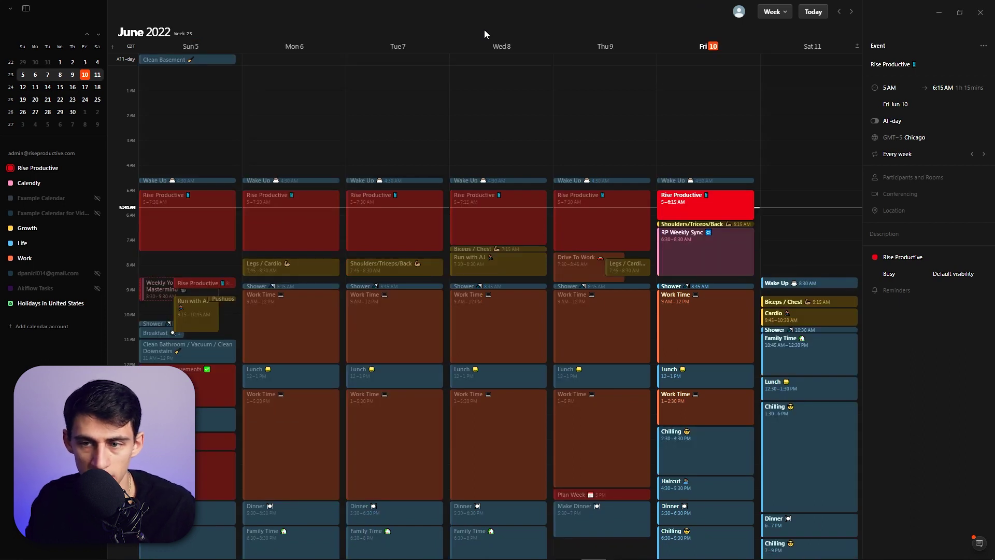
pyautogui.press('Escape')
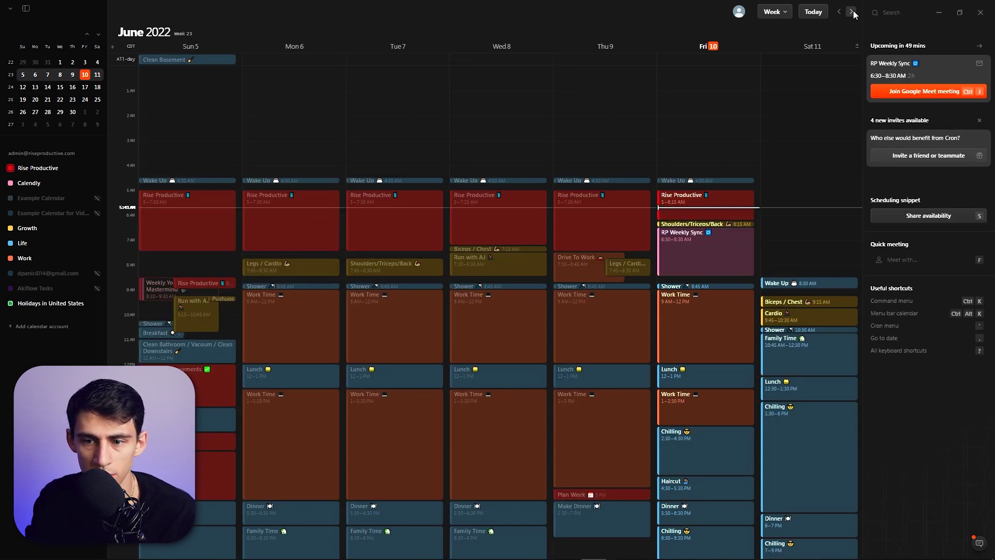
# Return to the June 5–11 week, join the RP Weekly Sync Meet call, and open Share availability.
pyautogui.click(851, 12)
pyautogui.press('k')
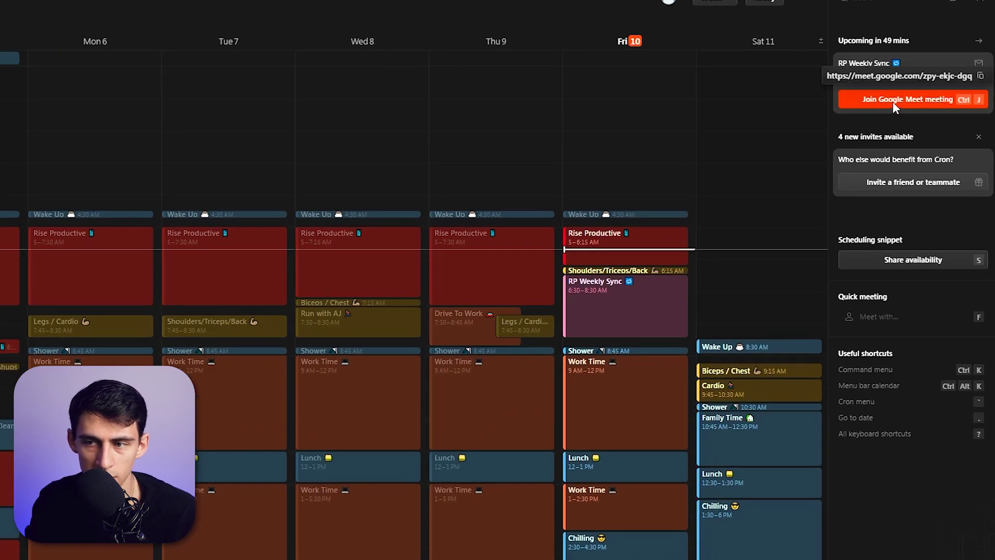
pyautogui.click(892, 102)
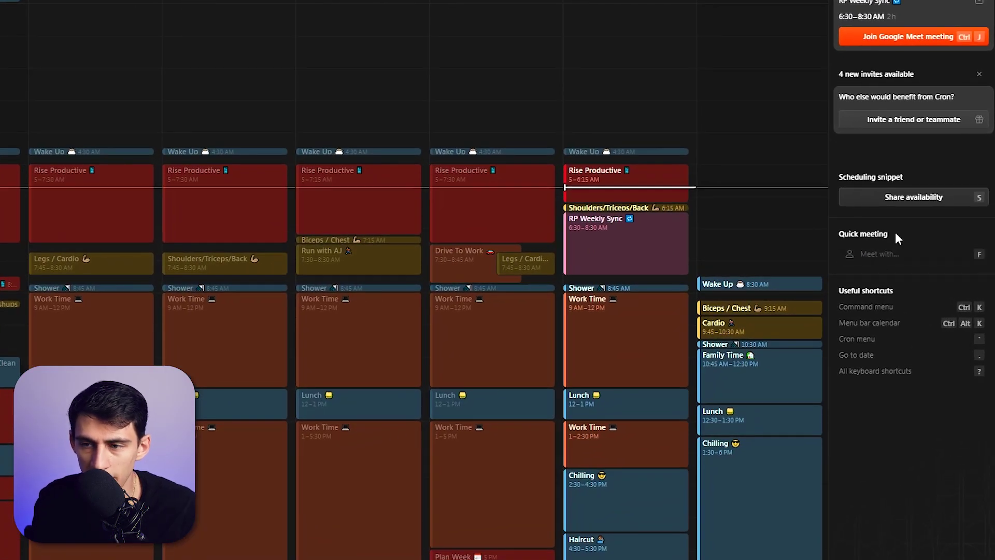
pyautogui.click(926, 197)
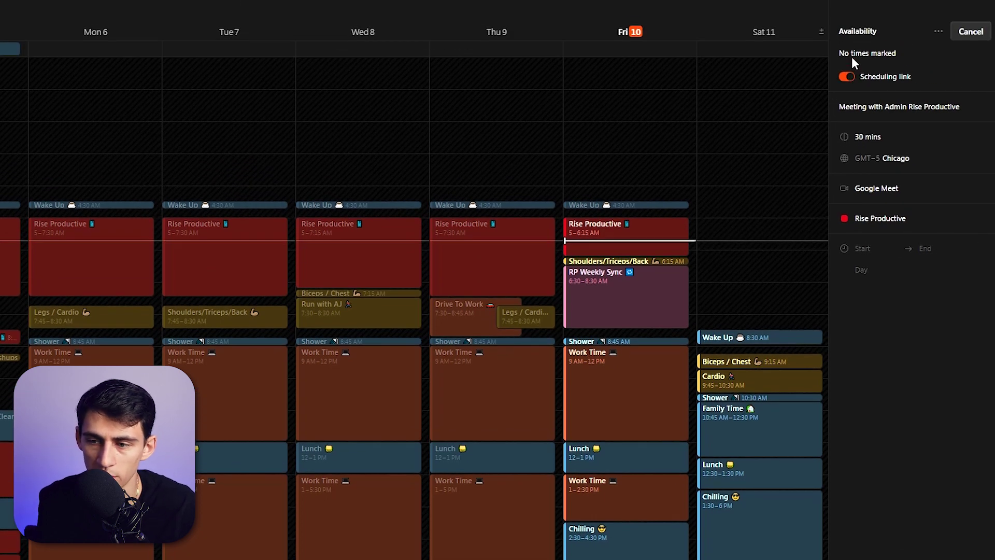
# Restart availability sharing and keep Google Meet as the link's conferencing.
pyautogui.click(970, 31)
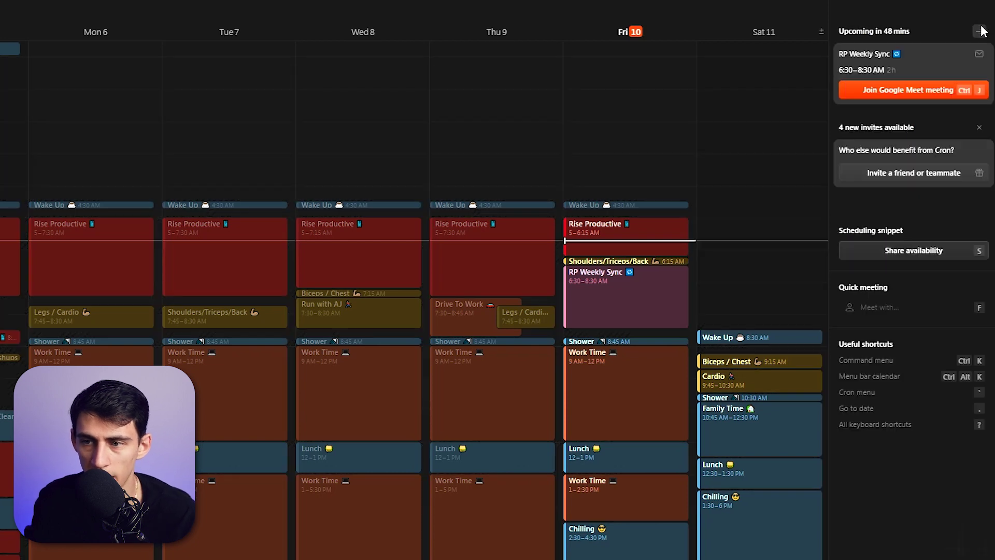
pyautogui.click(913, 260)
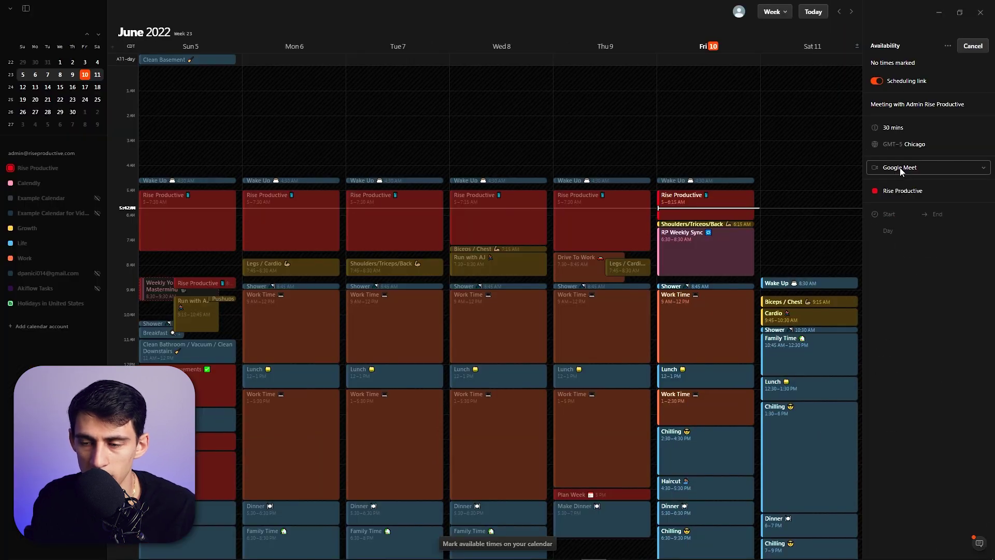
pyautogui.click(899, 169)
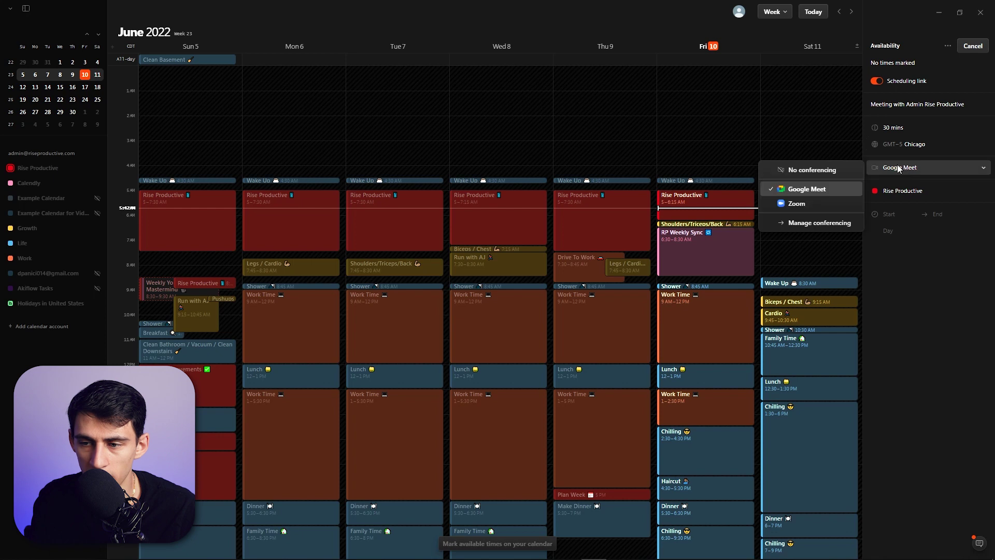
pyautogui.click(874, 216)
# Set the availability hold to 9 AM–12 PM on Saturday June 11.
pyautogui.click(899, 214)
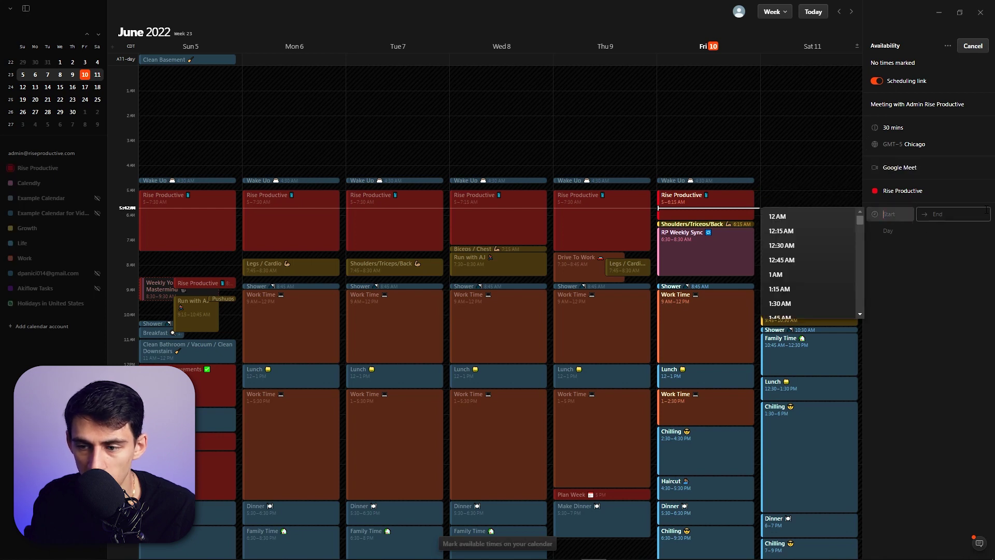
pyautogui.click(902, 231)
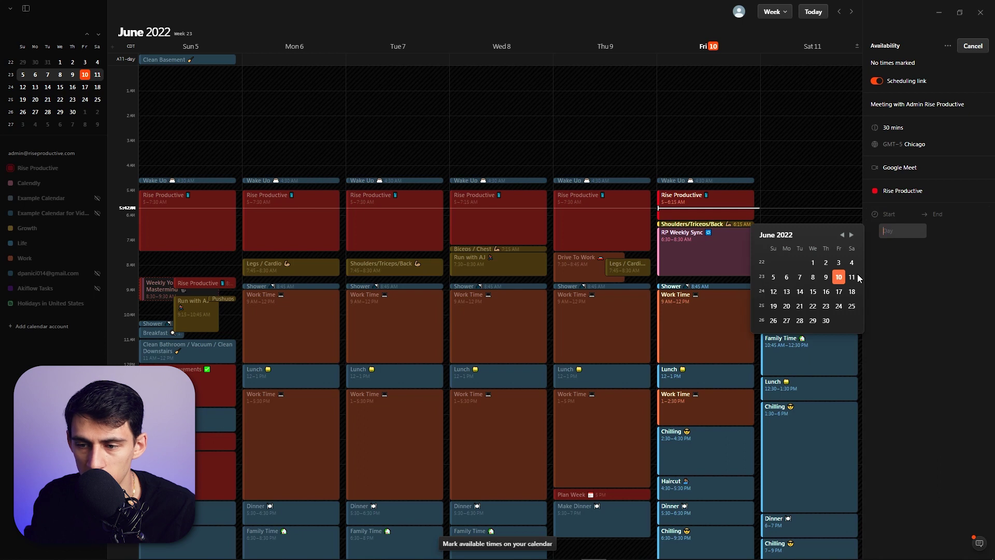
pyautogui.press('Return')
pyautogui.click(890, 269)
pyautogui.write('9 am')
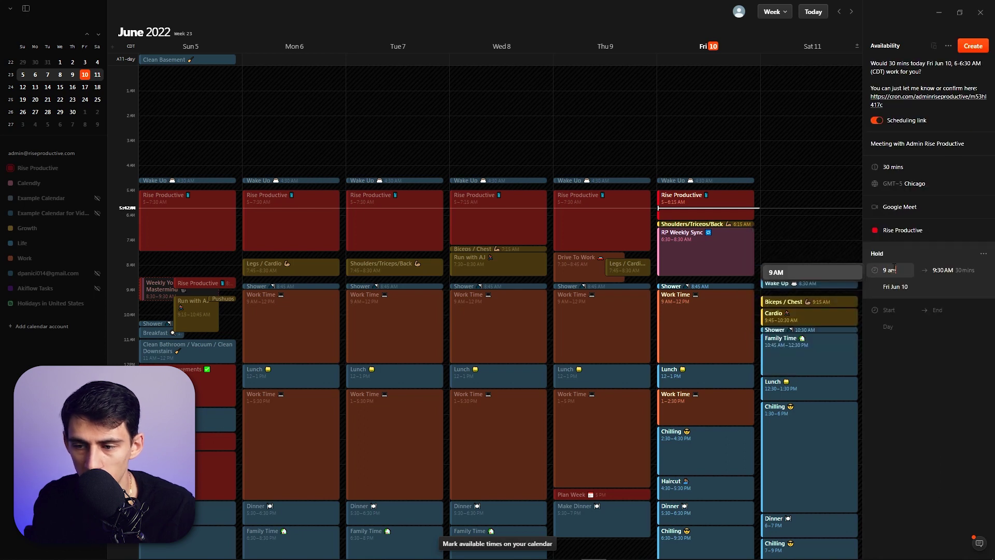
pyautogui.press('Tab')
pyautogui.write('12 ')
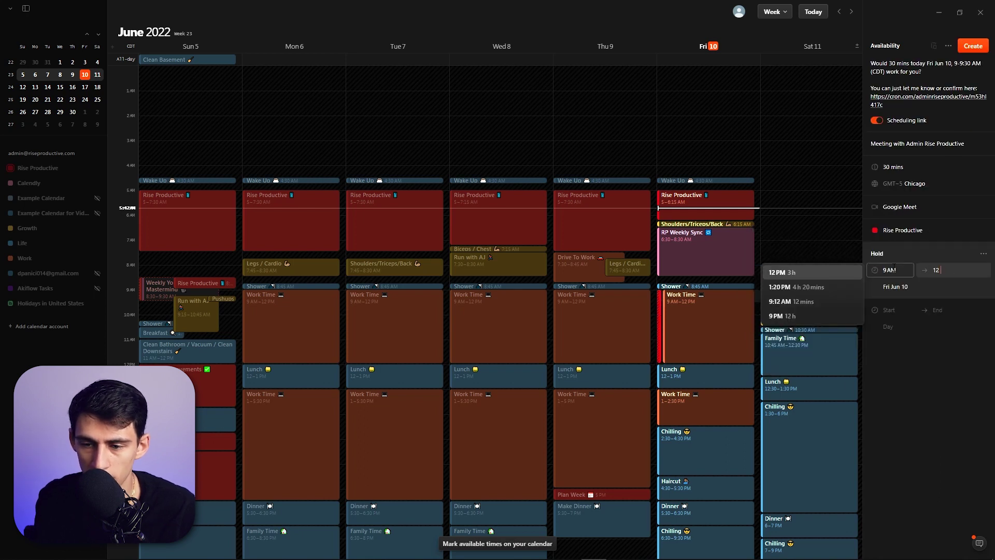
pyautogui.write('pm')
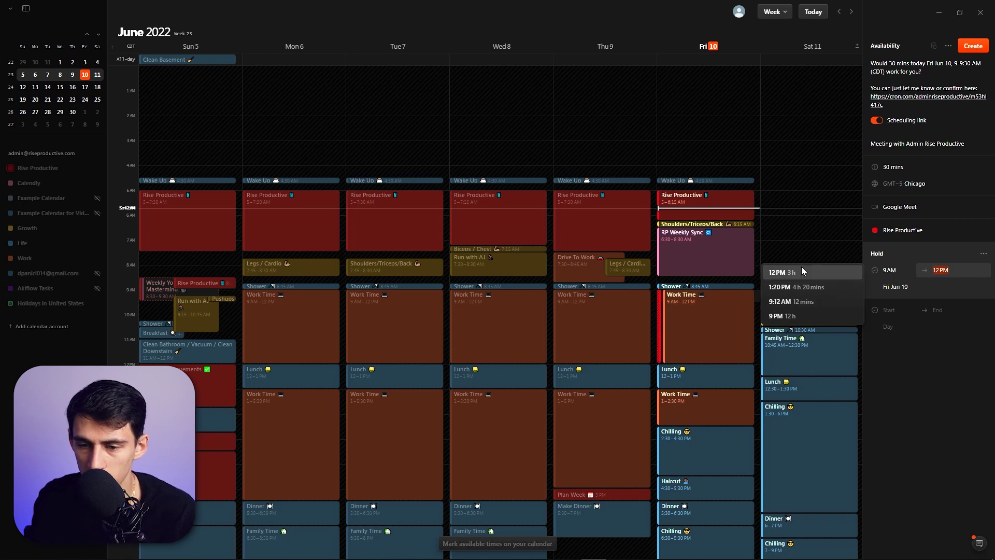
pyautogui.click(802, 270)
pyautogui.click(865, 347)
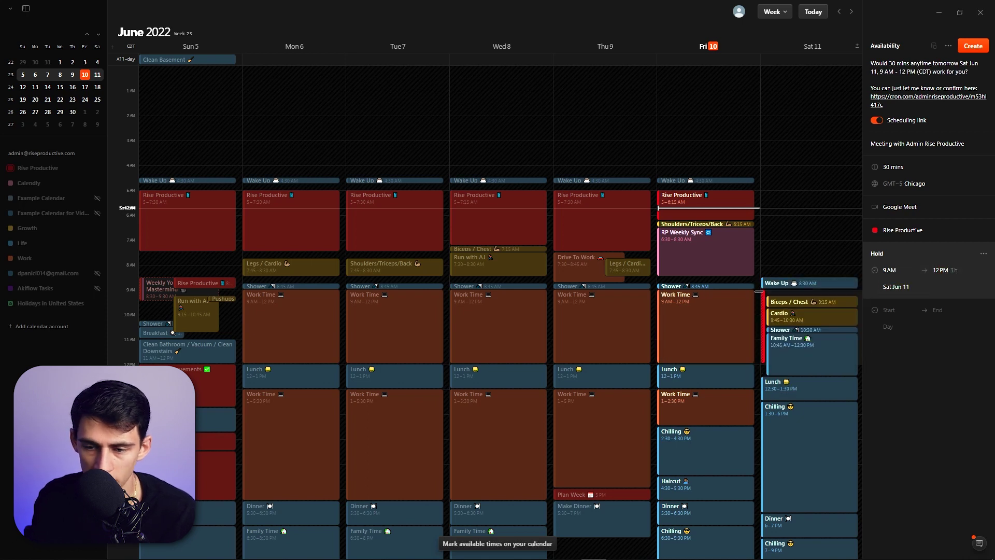
# Put the hold on the Calendly calendar, create the scheduling link and open it.
pyautogui.click(902, 230)
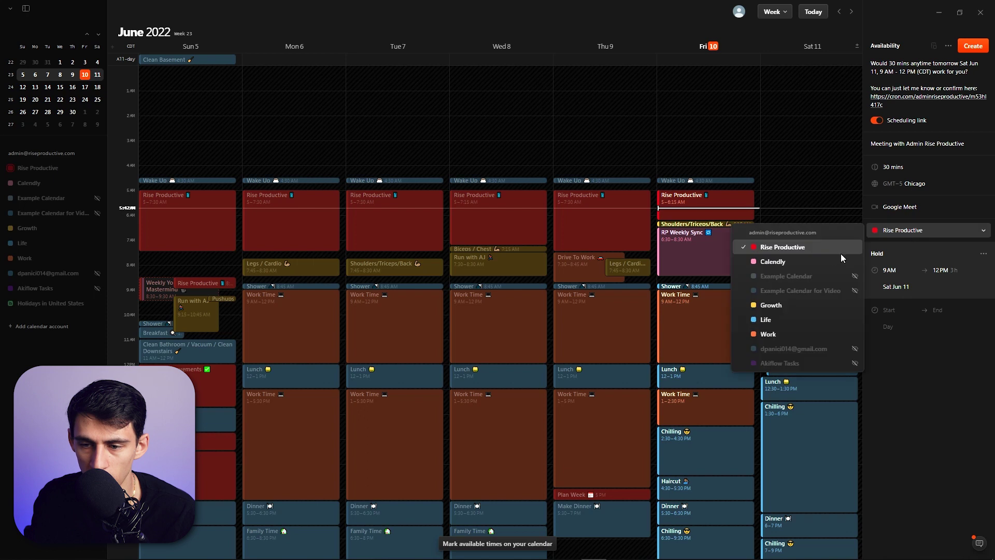
pyautogui.click(825, 258)
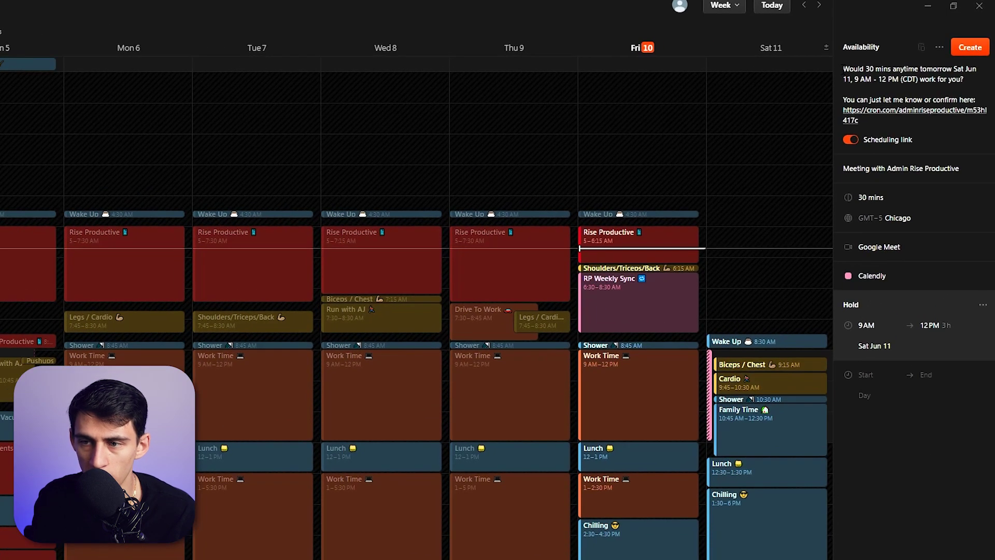
pyautogui.moveTo(842, 69); pyautogui.dragTo(954, 126)
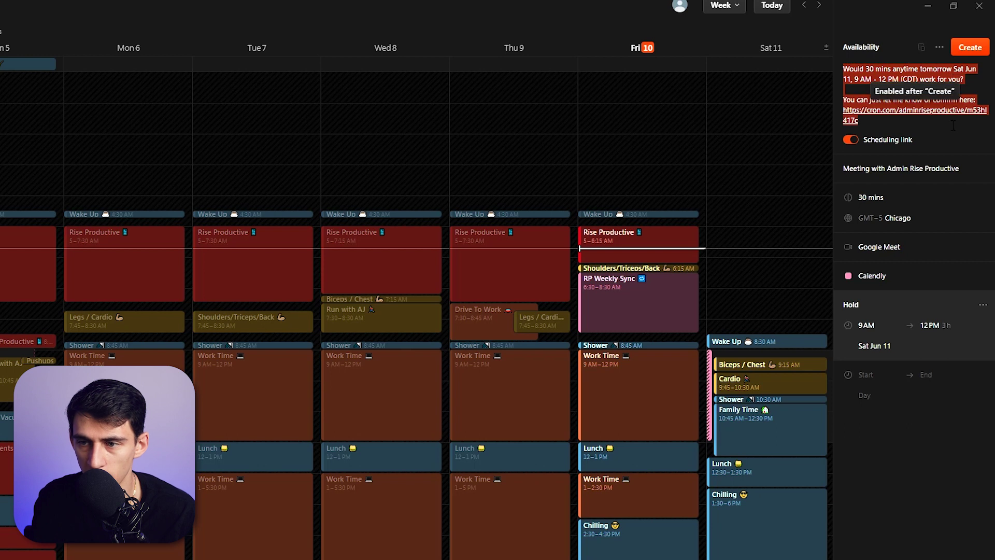
pyautogui.click(969, 50)
pyautogui.click(914, 110)
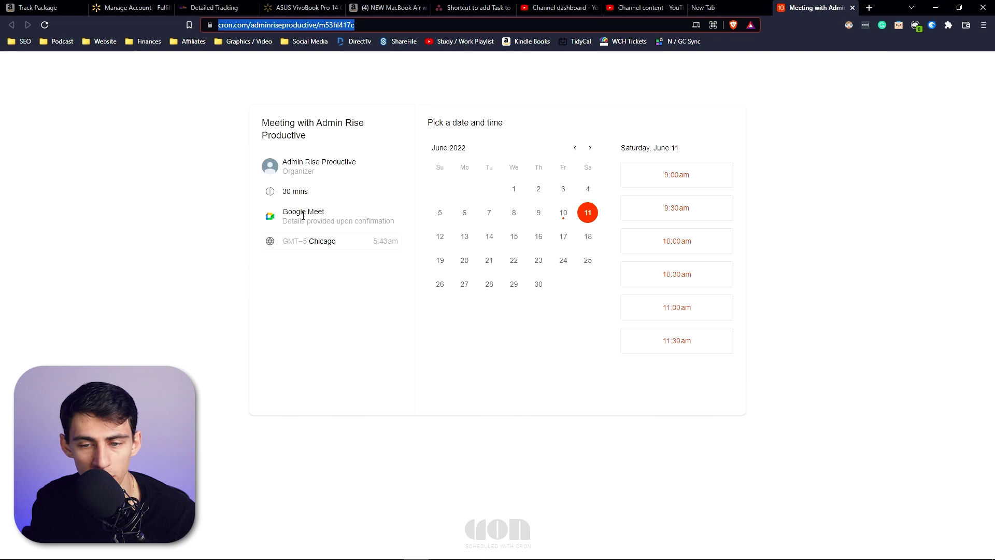
# Switch back from the booking page to the Cron Calendar app.
pyautogui.hotkey('alt', 'Tab')
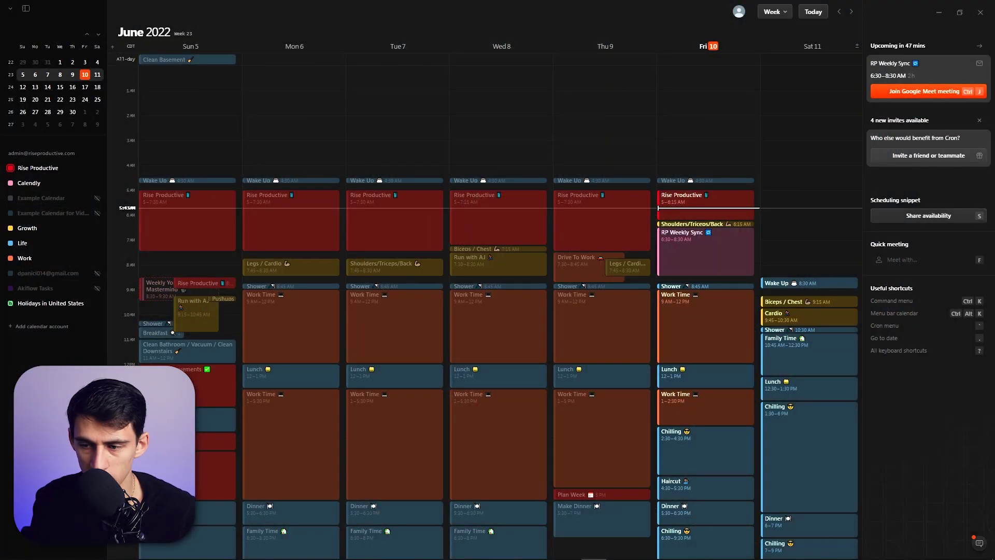
# Glance at the upcoming events list, then copy the Rise Productive event via Ctrl+K.
pyautogui.hotkey('ctrl', 'alt', 'k')
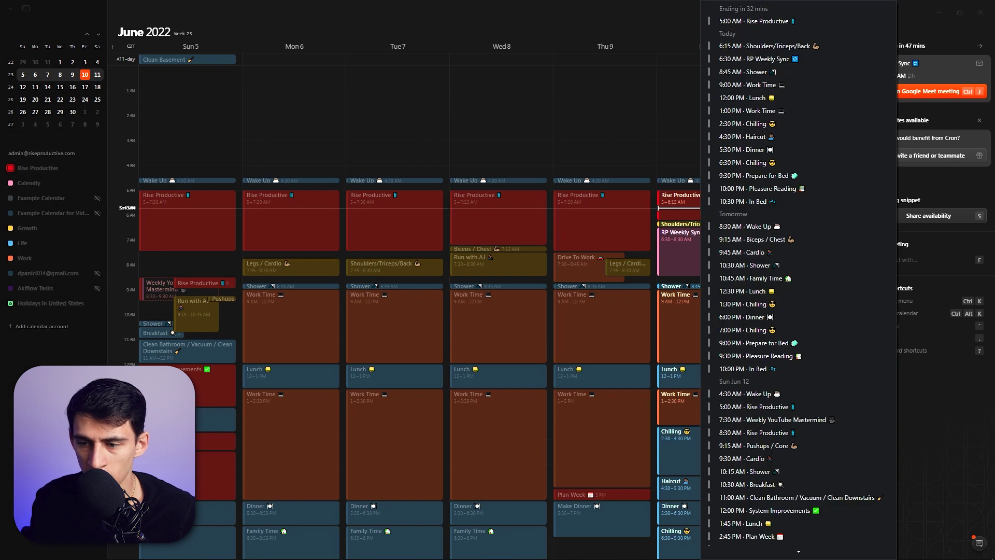
pyautogui.click(905, 409)
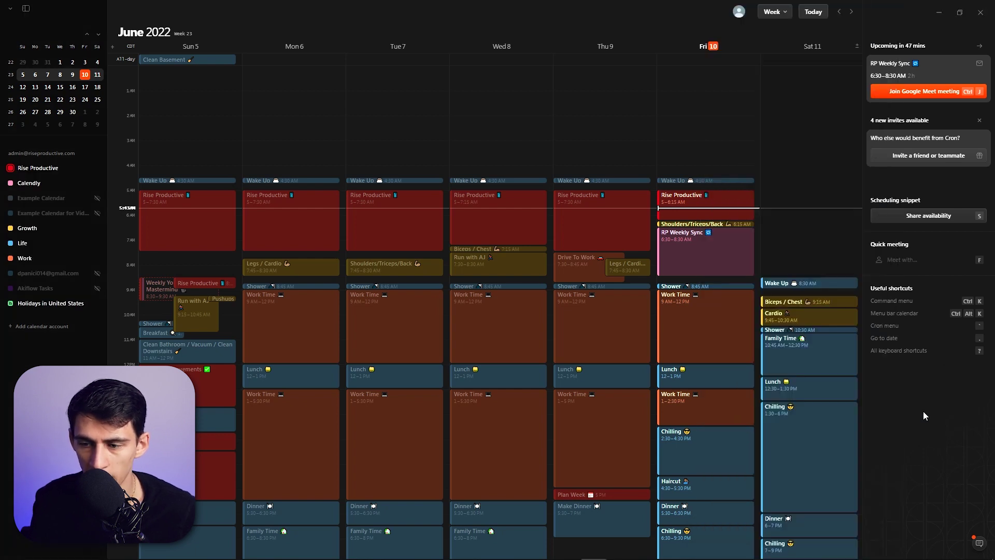
pyautogui.hotkey('ctrl', 'k')
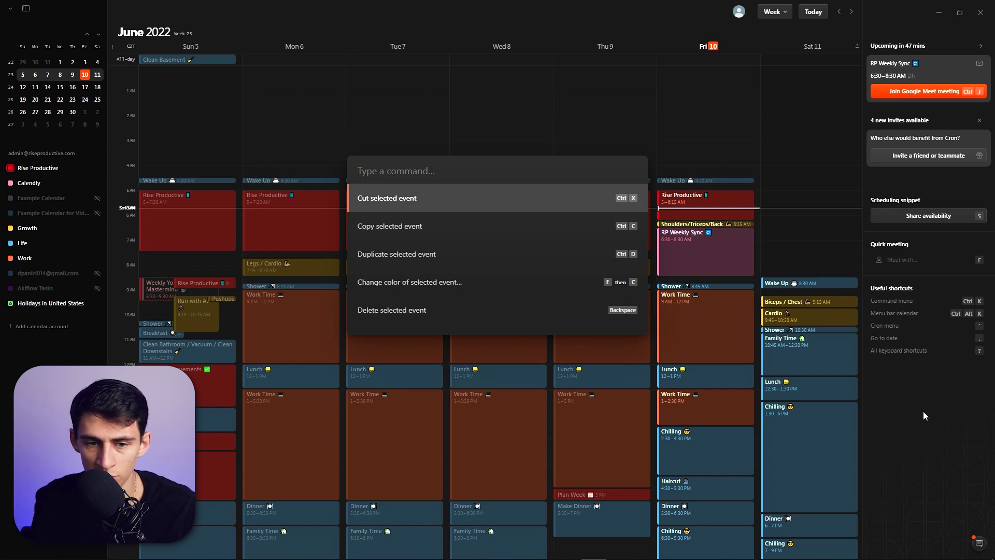
pyautogui.press('Down')
pyautogui.press('Return')
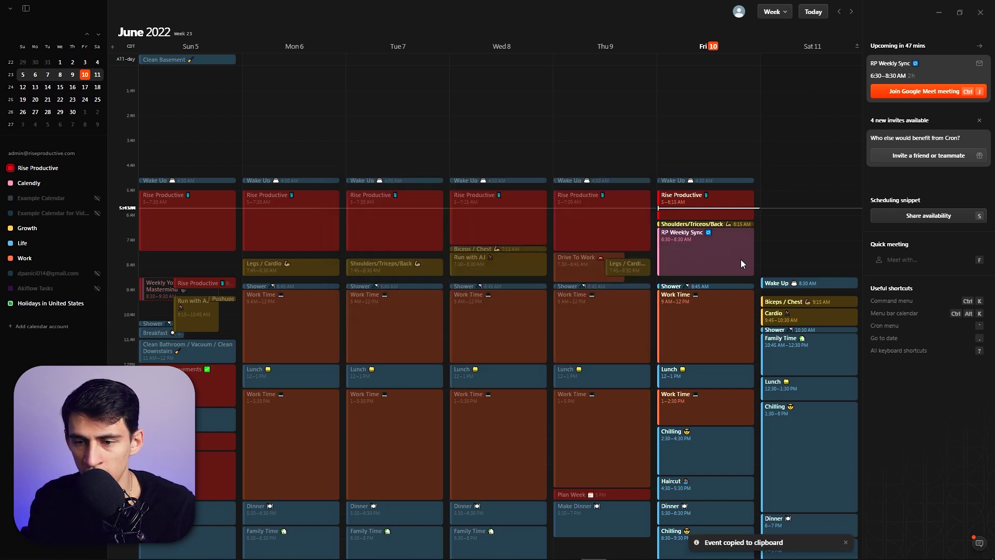
# Paste the event onto Saturday June 11 and drag it to 6:30–7:45 AM.
pyautogui.click(770, 232)
pyautogui.rightClick(796, 238)
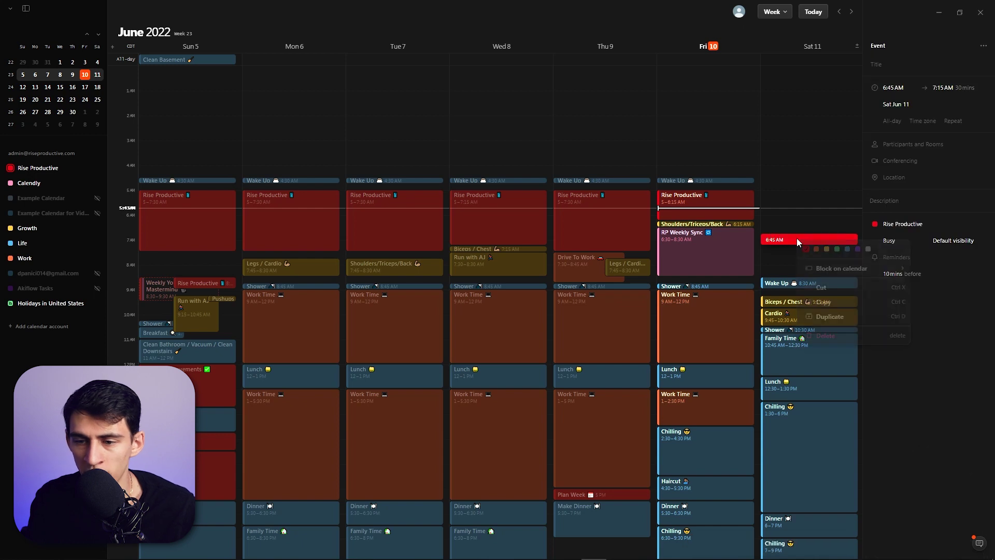
pyautogui.press('Escape')
pyautogui.hotkey('ctrl', 'v')
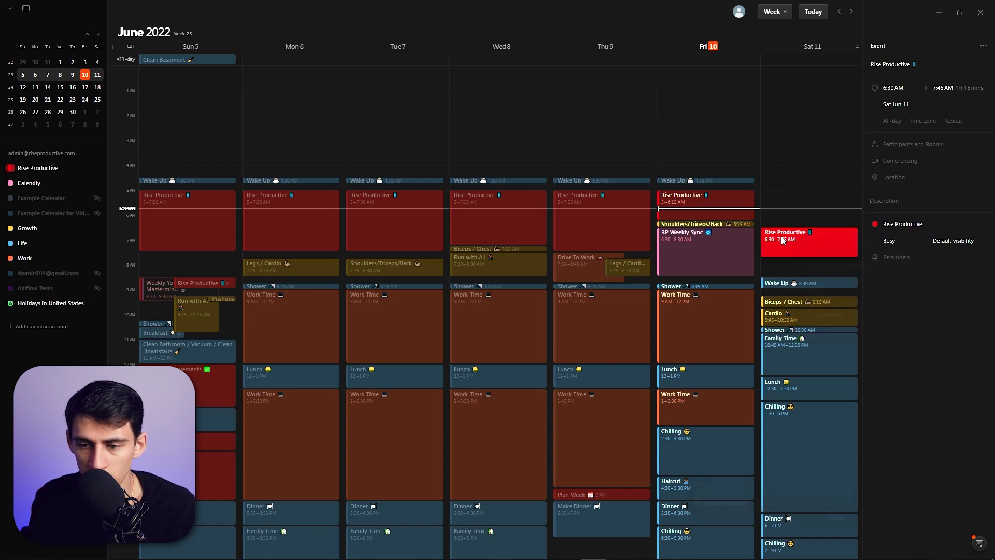
pyautogui.moveTo(781, 241); pyautogui.dragTo(820, 244)
pyautogui.rightClick(824, 244)
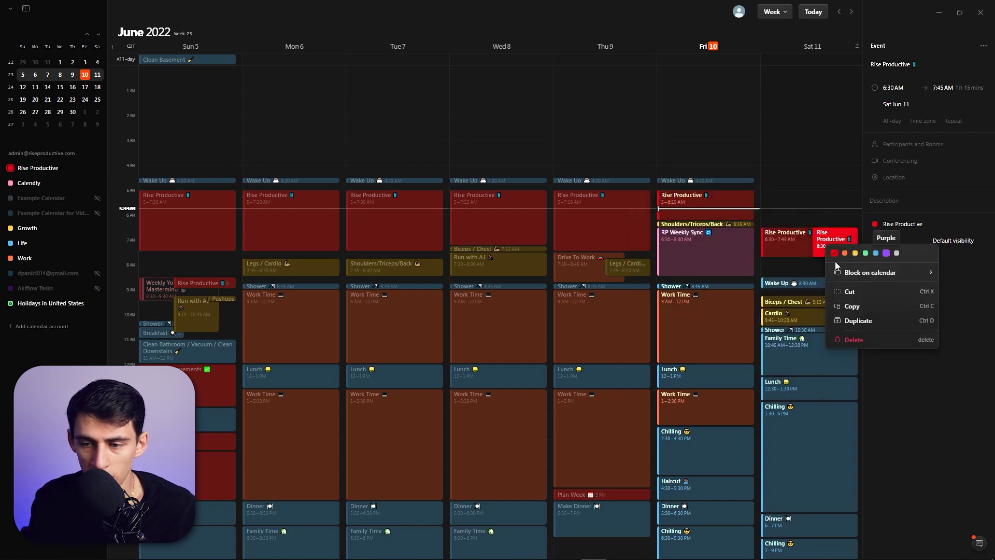
pyautogui.moveTo(870, 272)
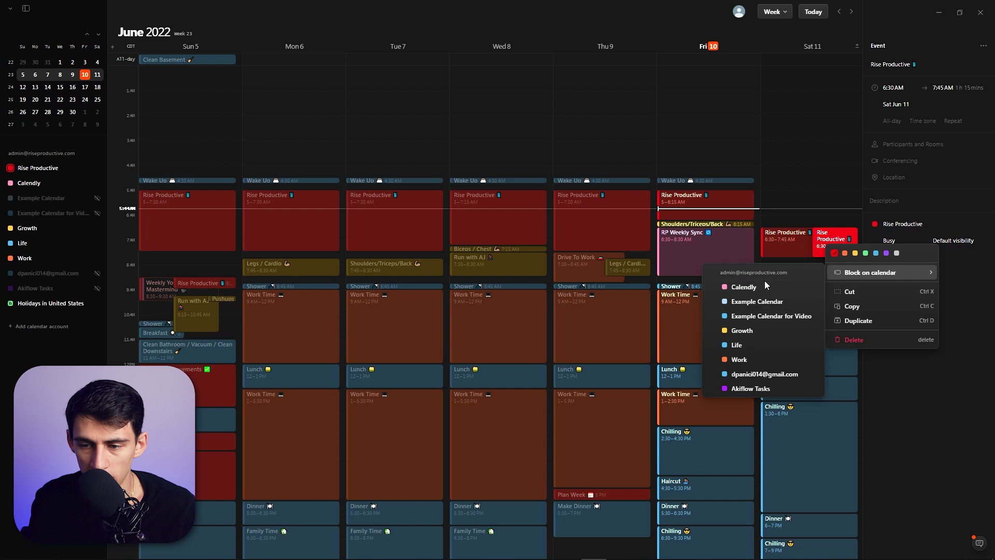
# Block Saturday's Rise Productive event on Calendly as busy, then delete its Saturday copy.
pyautogui.click(744, 286)
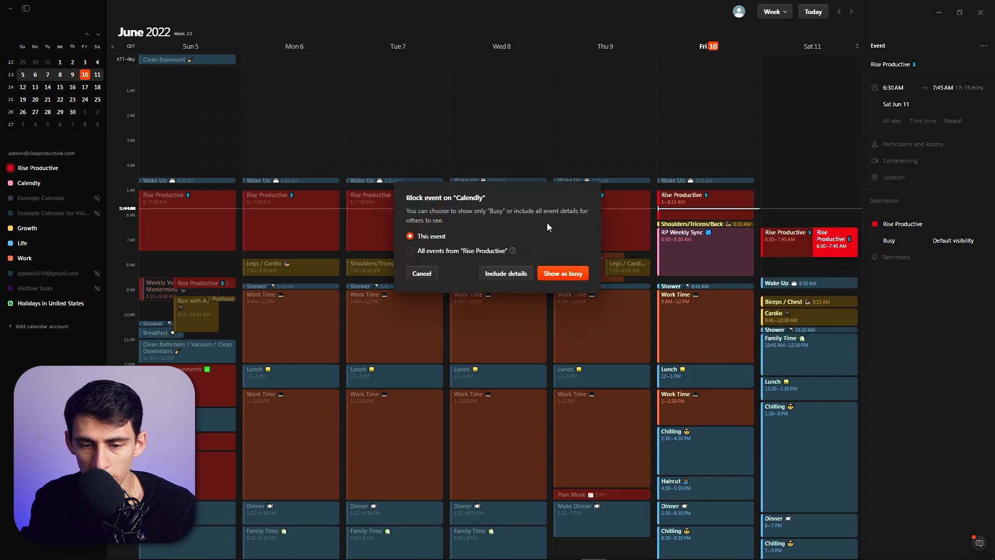
pyautogui.click(555, 272)
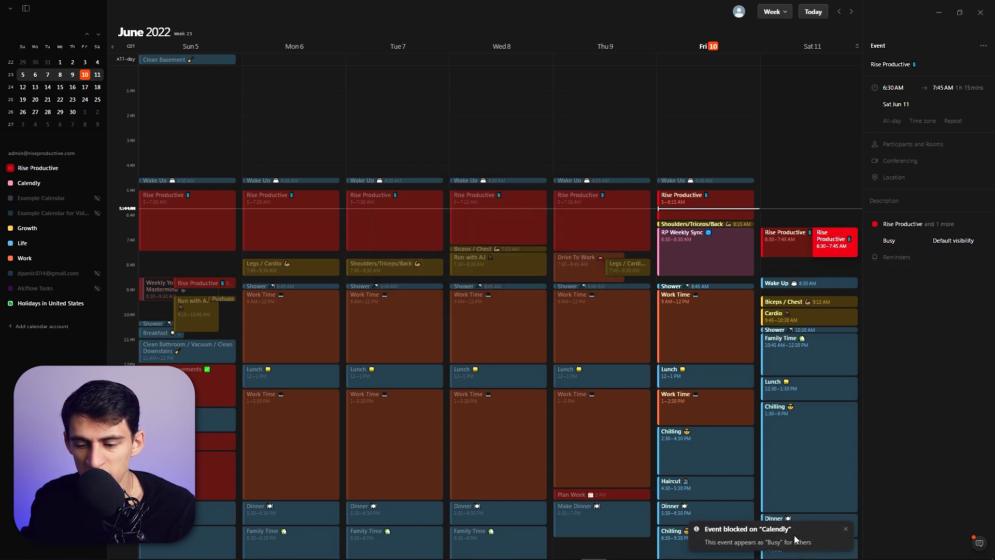
pyautogui.click(802, 253)
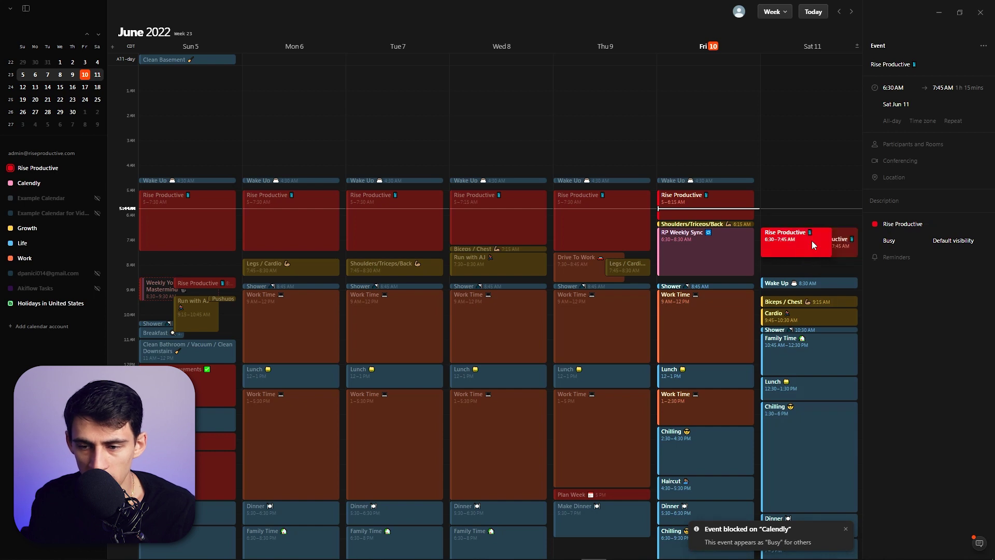
pyautogui.rightClick(811, 240)
pyautogui.click(854, 338)
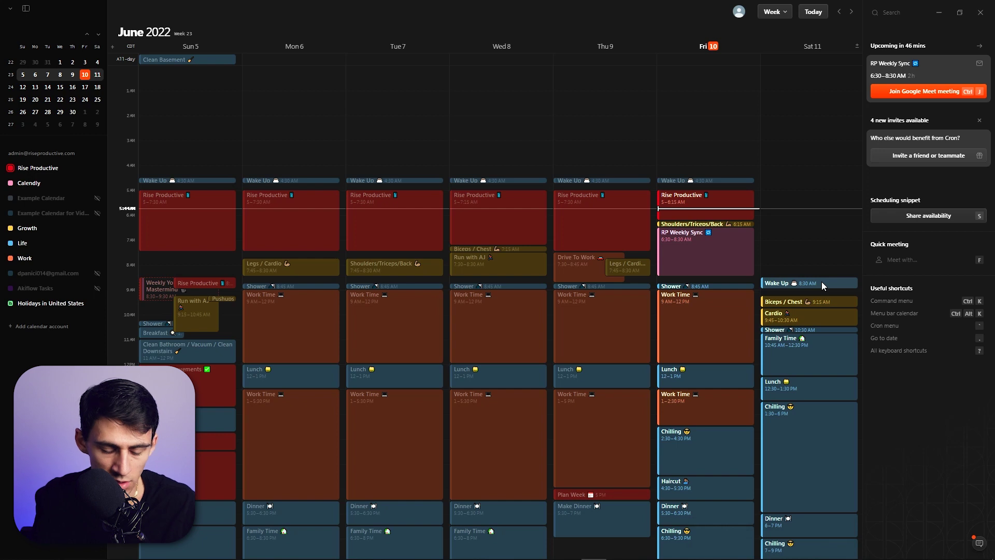
pyautogui.hotkey('ctrl', 'alt', 'Left')
pyautogui.hotkey('ctrl', 'alt', 'Left')
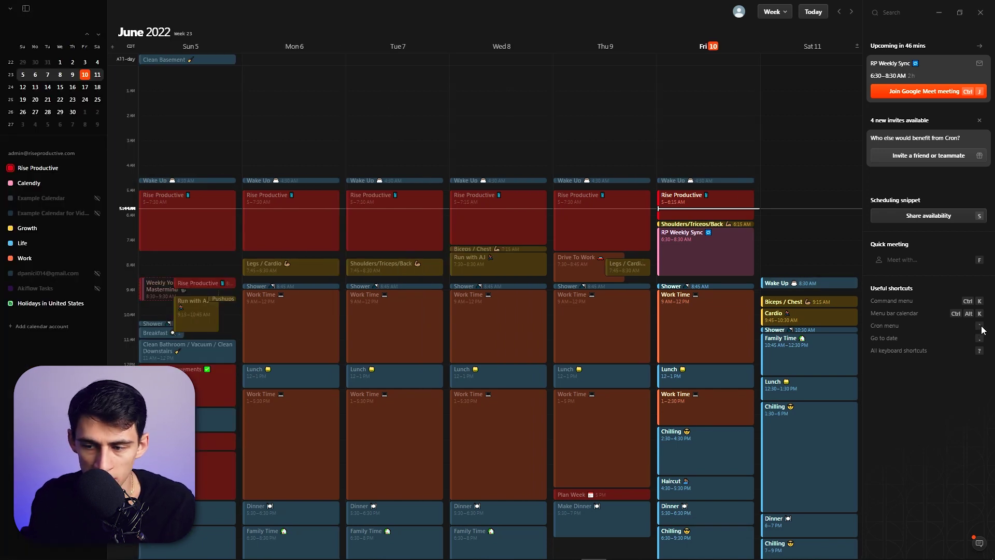
pyautogui.hotkey('ctrl', 'alt', 'Left')
pyautogui.hotkey('ctrl', 'alt', 'Left')
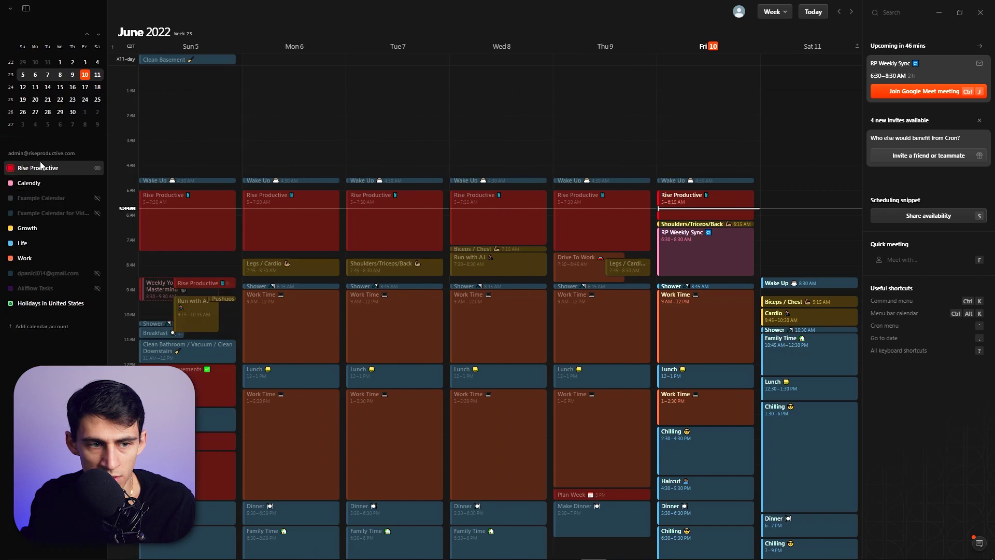
pyautogui.hotkey('ctrl', 'alt', 'Left')
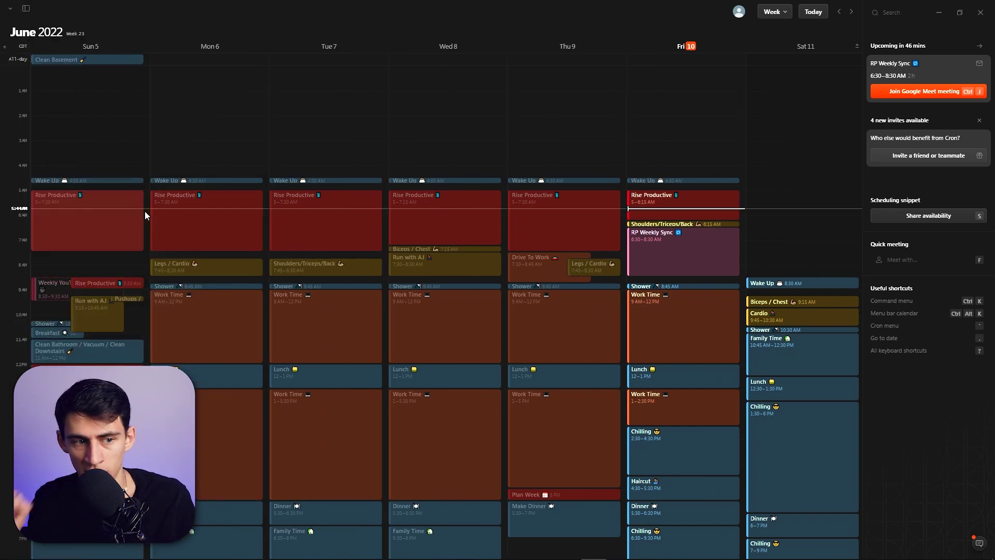
pyautogui.hotkey('ctrl', 'alt', 'Left')
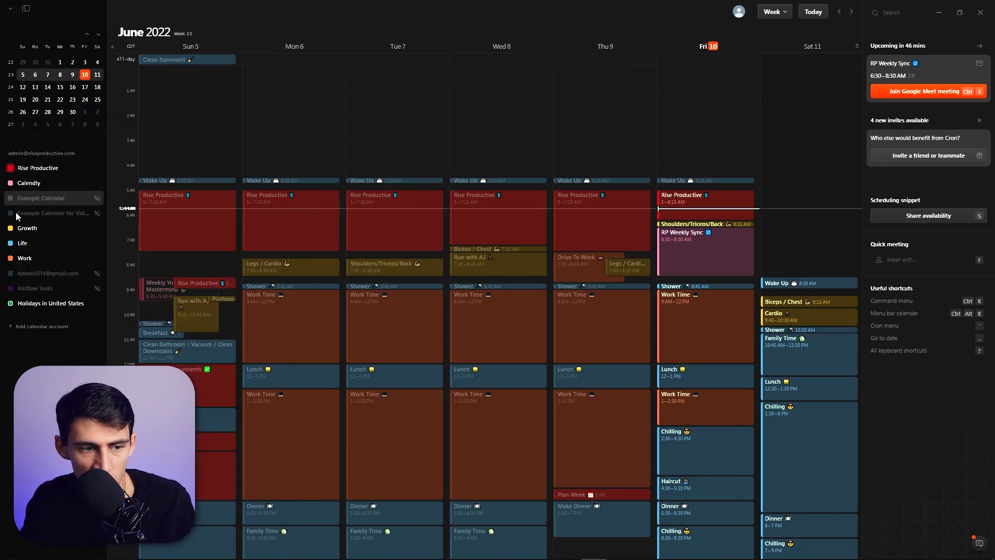
pyautogui.click(97, 168)
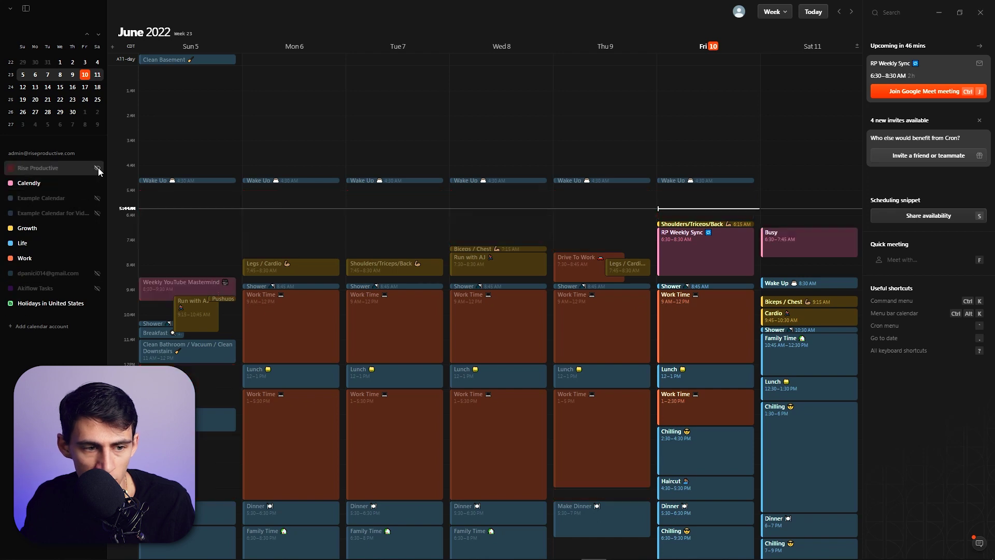
pyautogui.rightClick(25, 168)
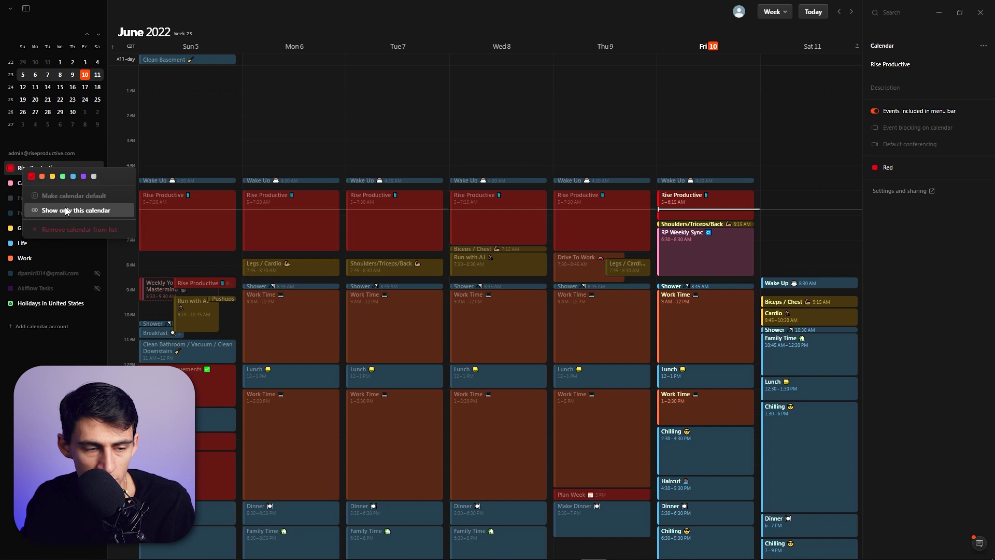
pyautogui.click(64, 211)
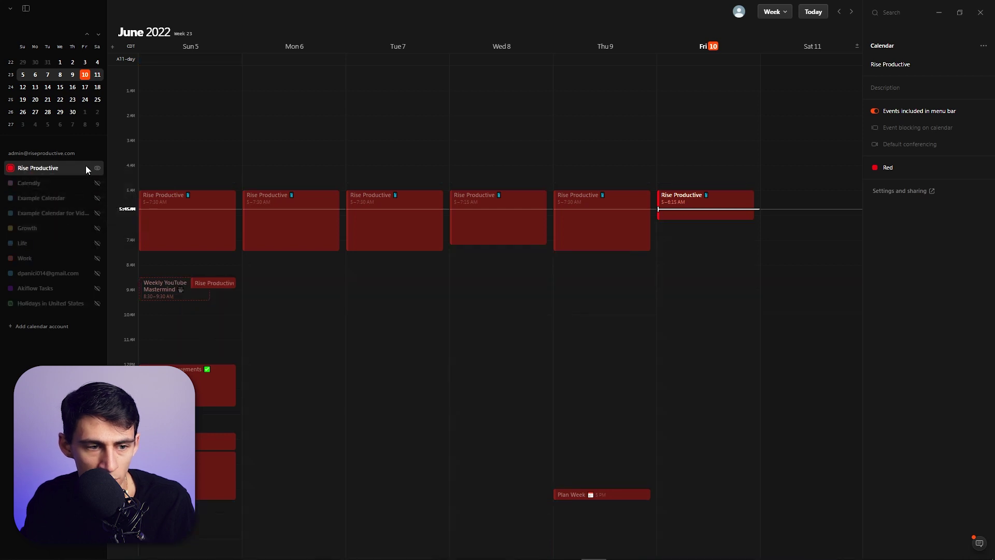
pyautogui.moveTo(55, 168)
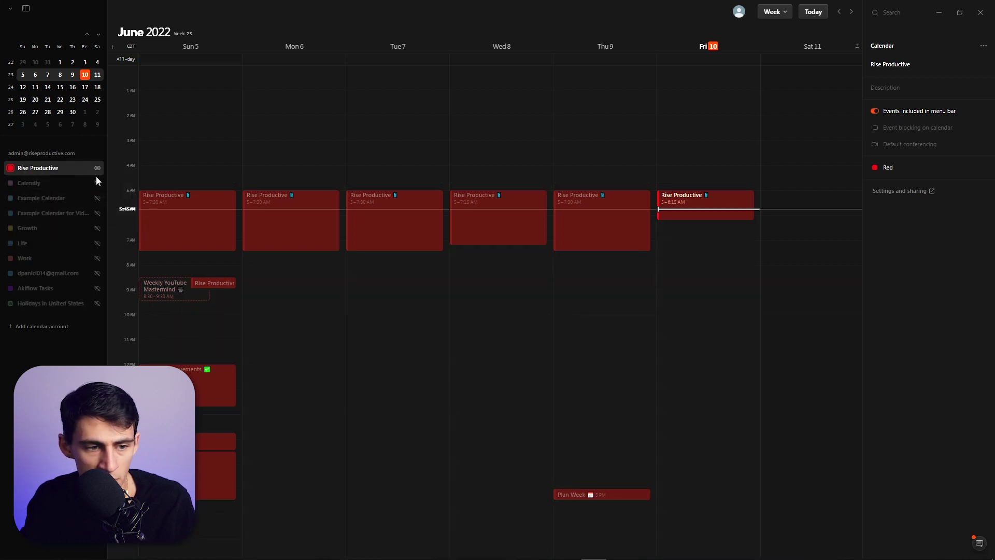
pyautogui.rightClick(77, 228)
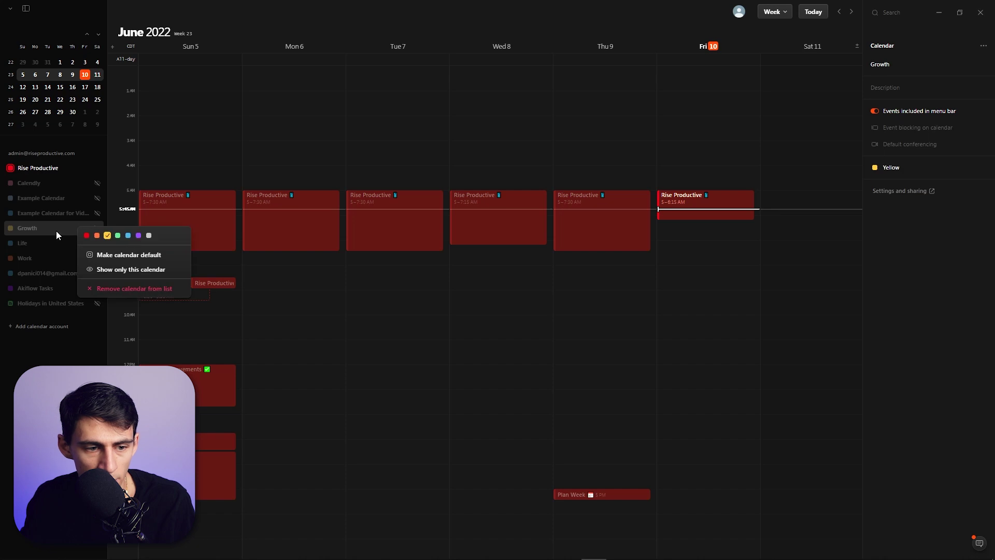
pyautogui.click(57, 231)
pyautogui.click(99, 259)
pyautogui.rightClick(61, 234)
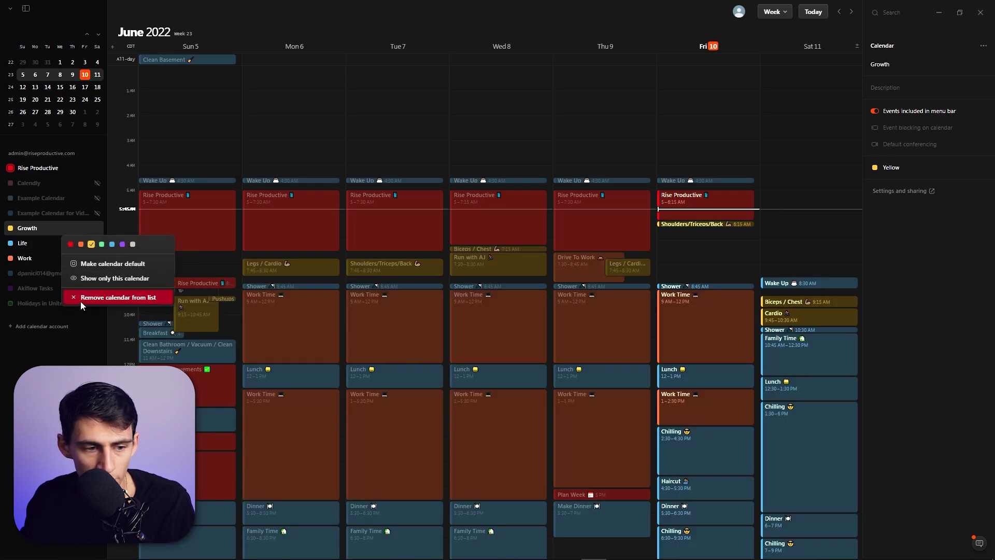
pyautogui.click(29, 182)
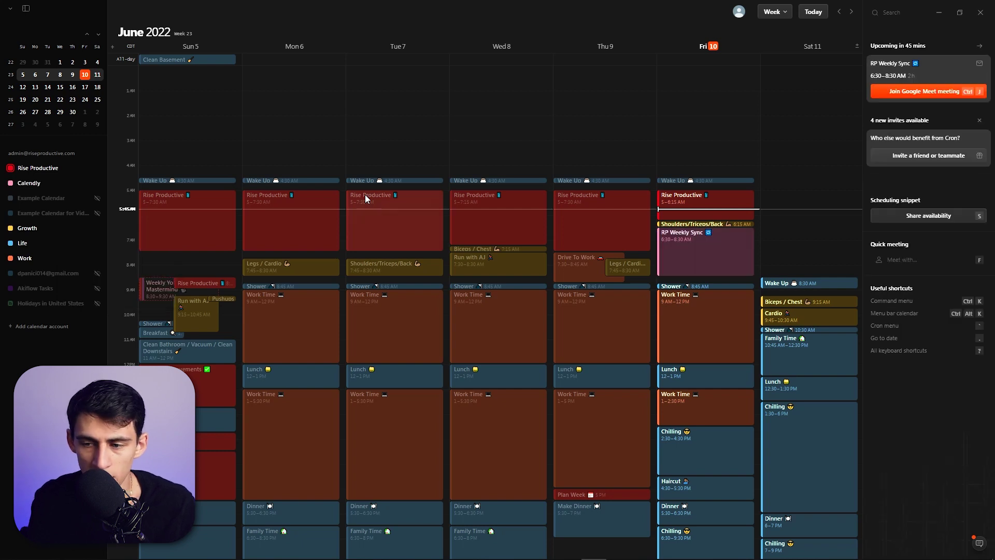
pyautogui.hotkey('ctrl', 'k')
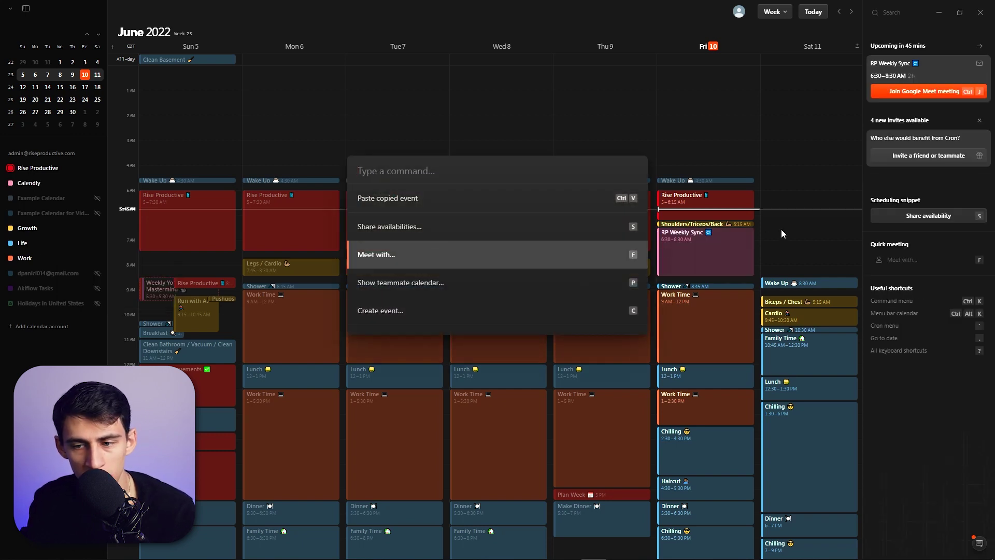
pyautogui.press('Return')
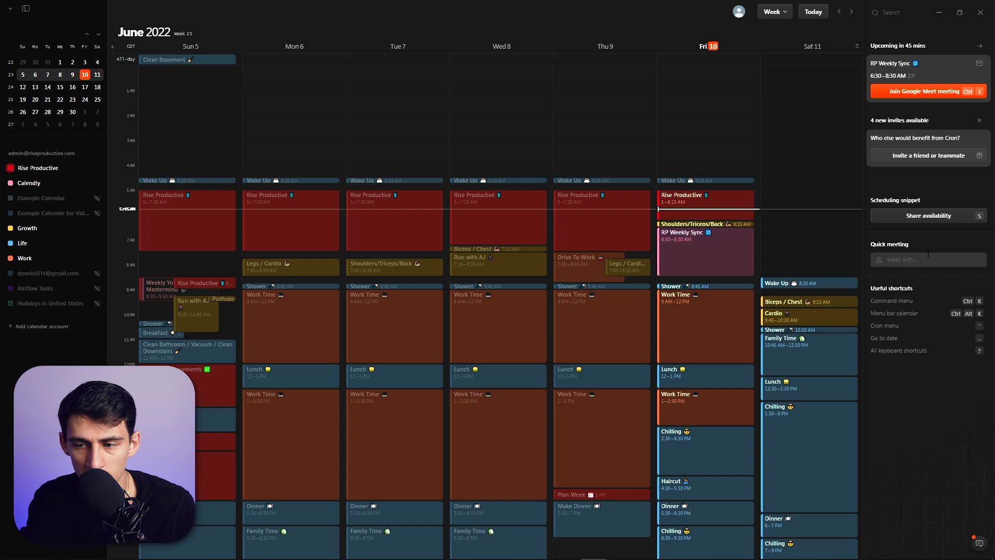
pyautogui.write('chant')
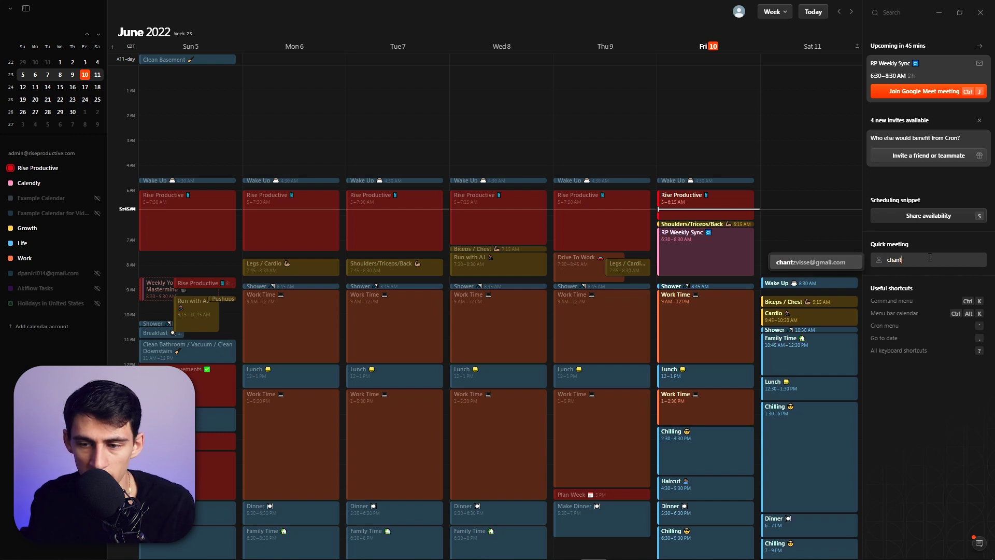
pyautogui.press('Return')
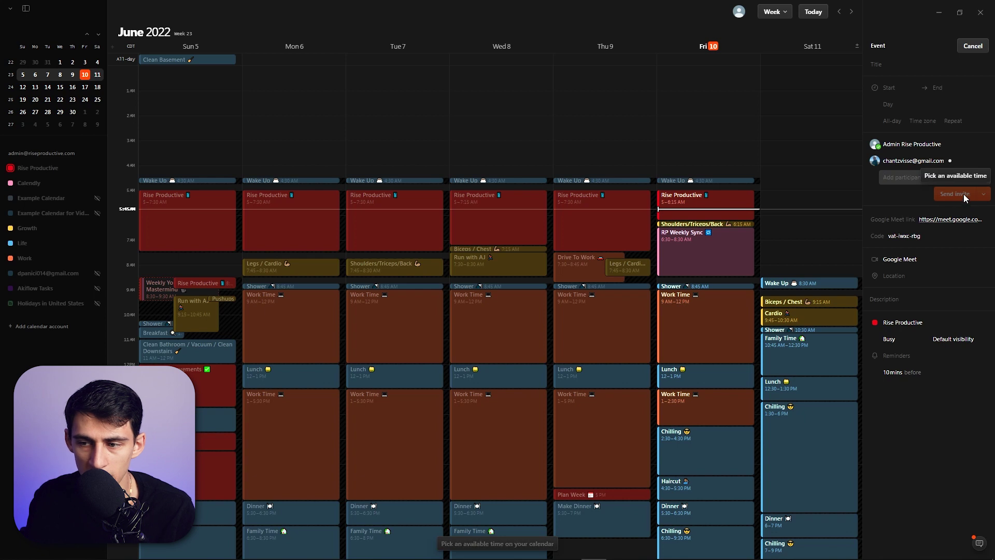
pyautogui.click(888, 87)
pyautogui.scroll(-5, 824, 118)
pyautogui.click(789, 161)
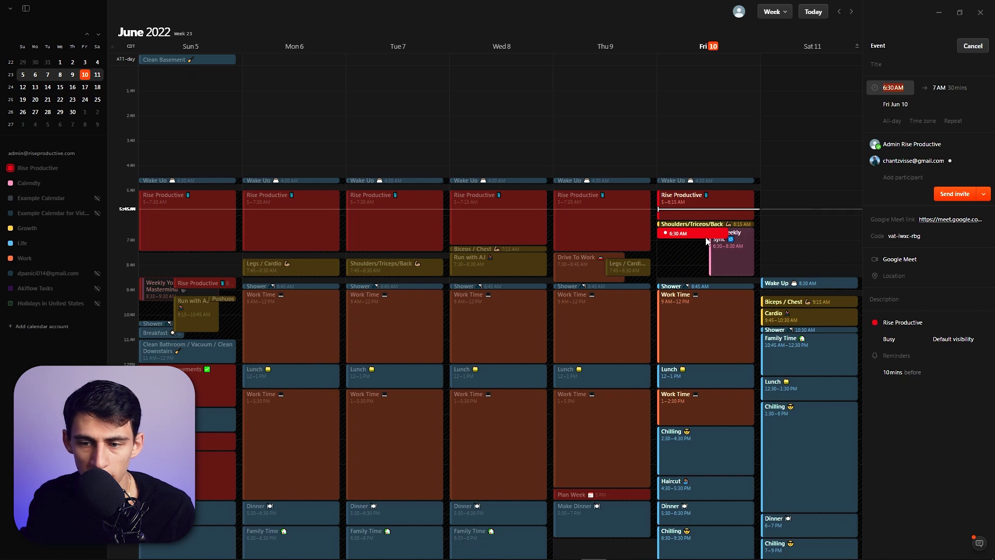
pyautogui.moveTo(707, 237); pyautogui.dragTo(701, 276)
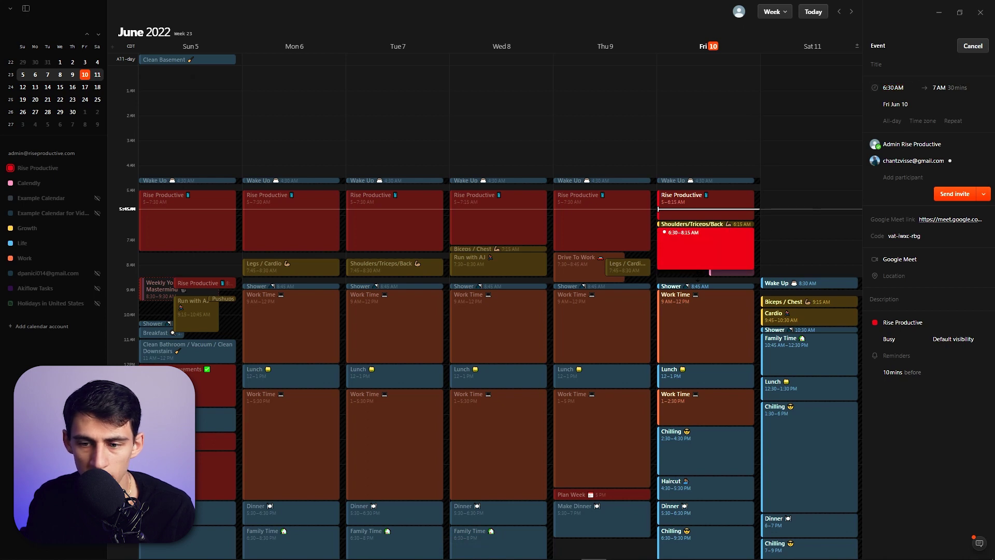
pyautogui.click(914, 323)
pyautogui.click(821, 355)
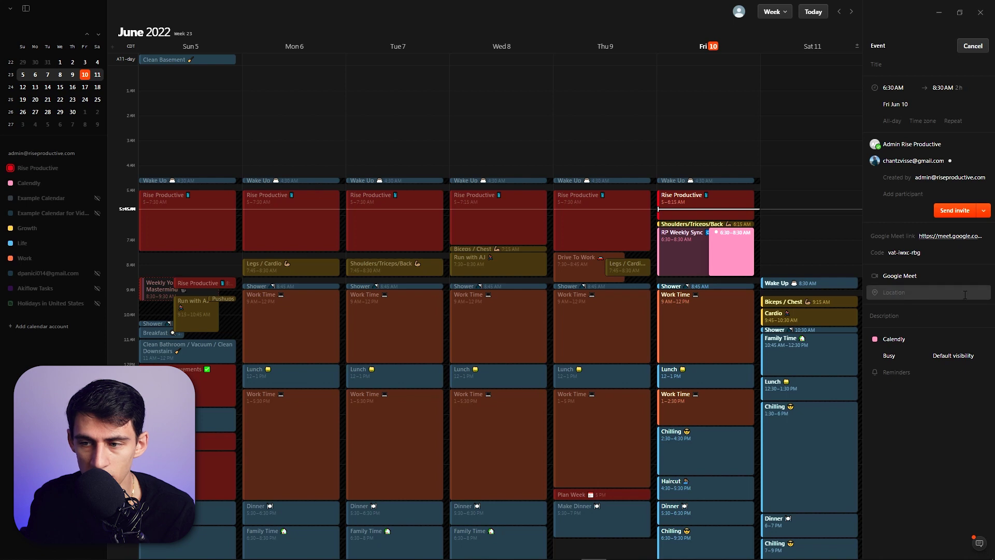
pyautogui.click(708, 317)
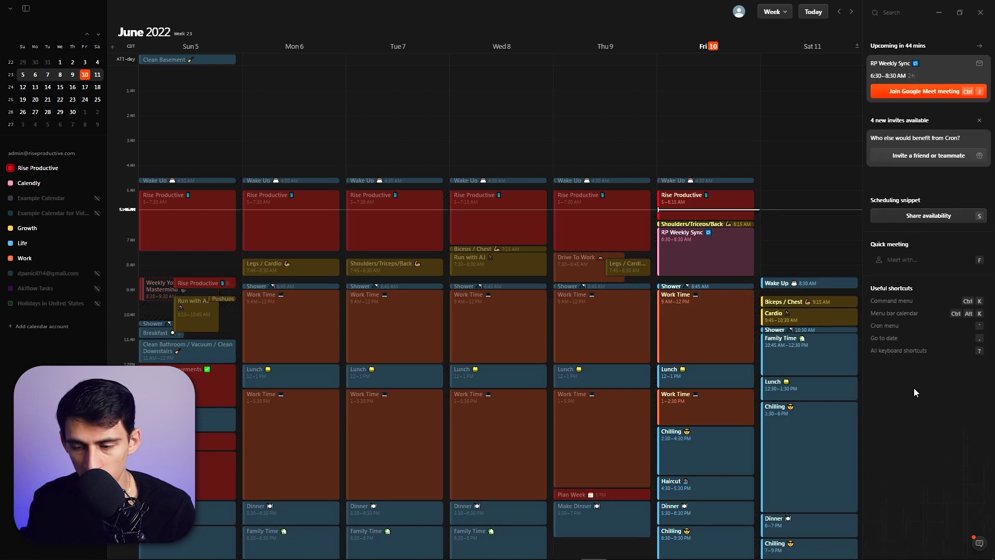
# Glance at the shortcuts list, then toggle the week to start today and back to Sunday.
pyautogui.press('?')
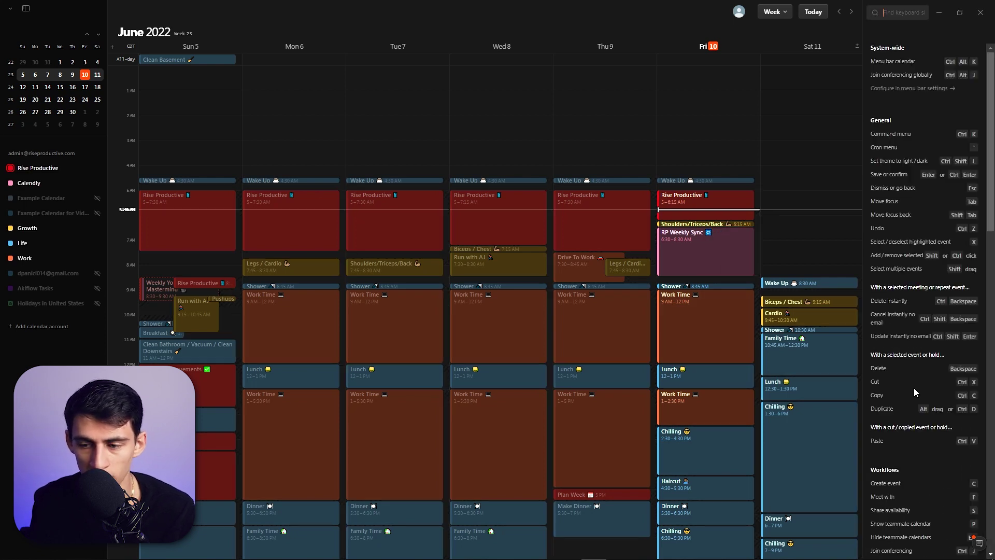
pyautogui.scroll(-5, 910, 124)
pyautogui.scroll(-3, 915, 153)
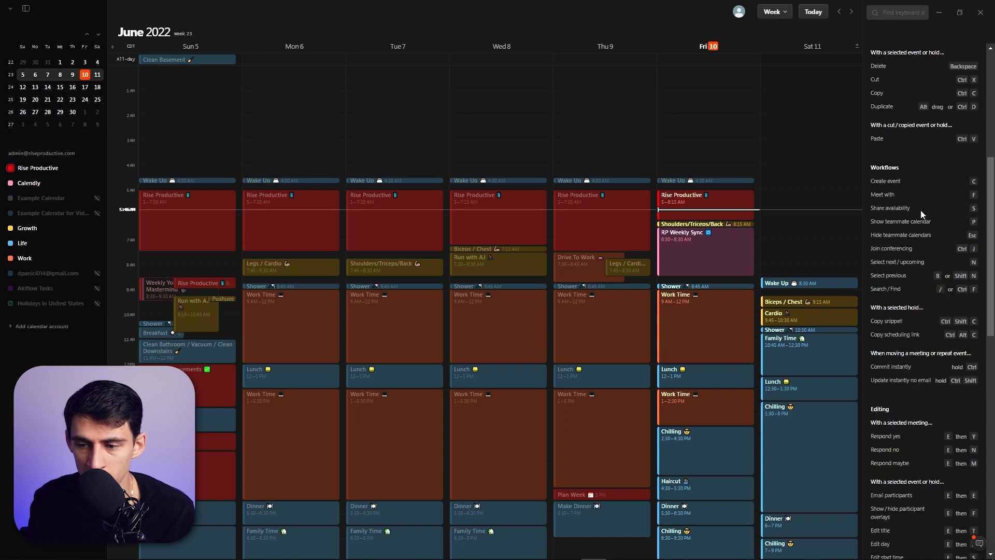
pyautogui.scroll(-3, 921, 210)
pyautogui.scroll(-3, 918, 214)
pyautogui.scroll(-2, 918, 215)
pyautogui.press('Escape')
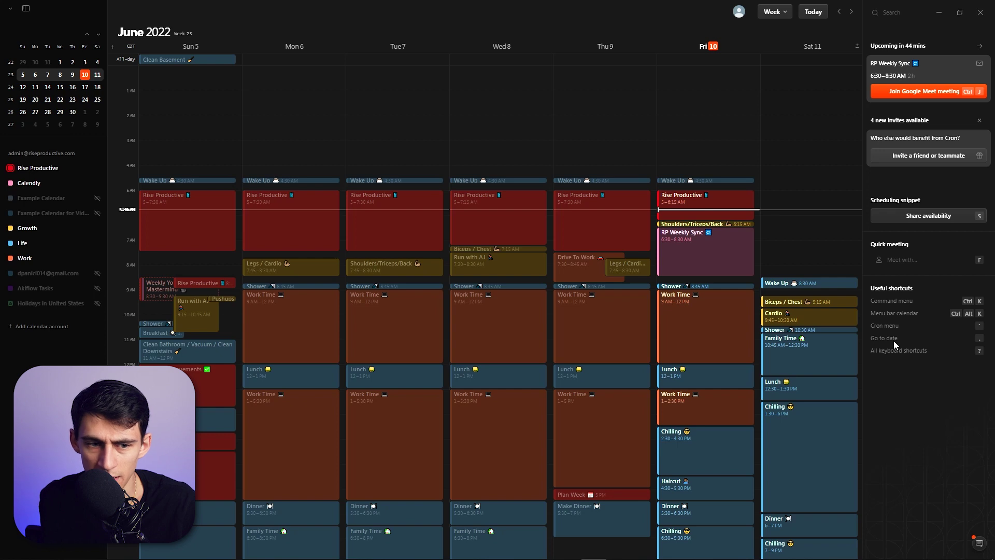
pyautogui.press('t')
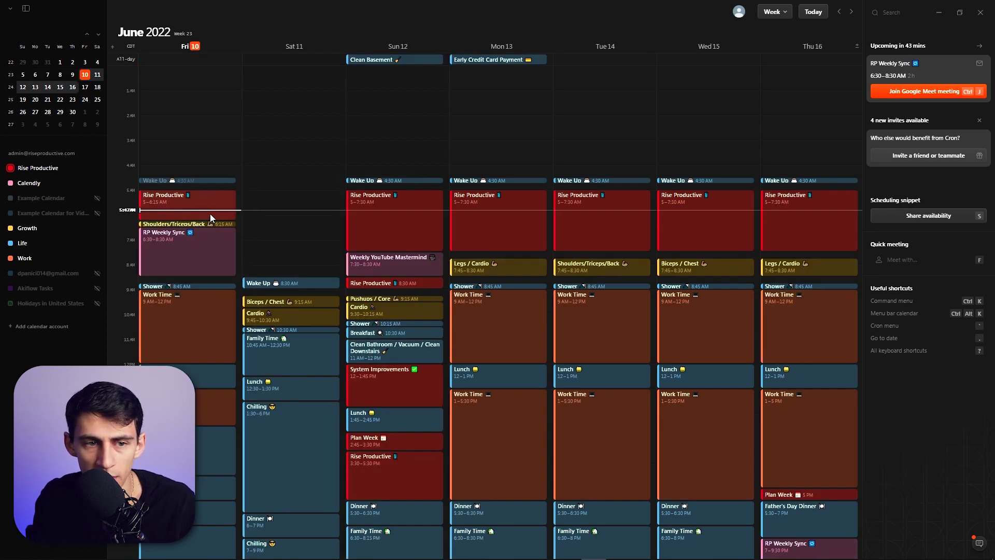
pyautogui.press('t')
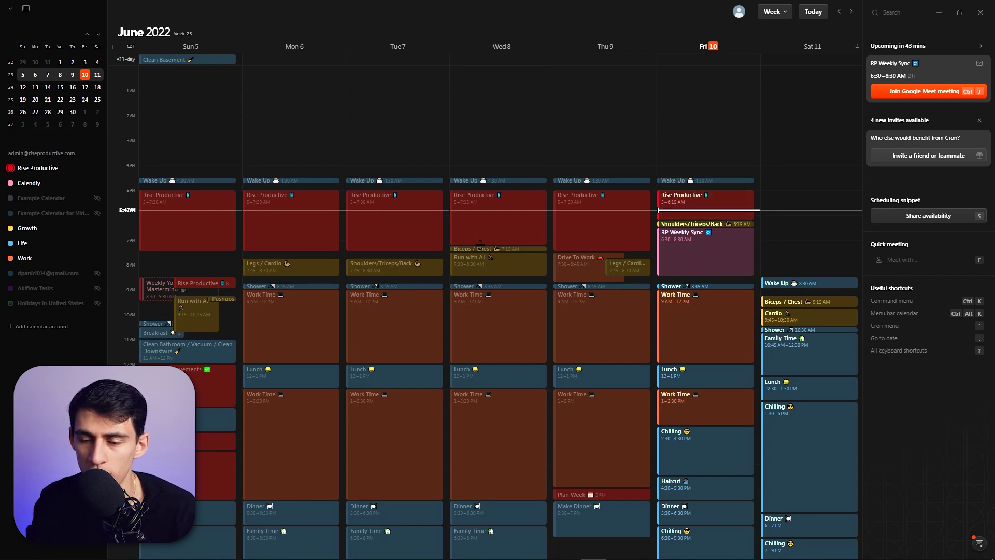
# Reopen the shortcuts list, make the hour rows taller and shorter again, then close it.
pyautogui.press('?')
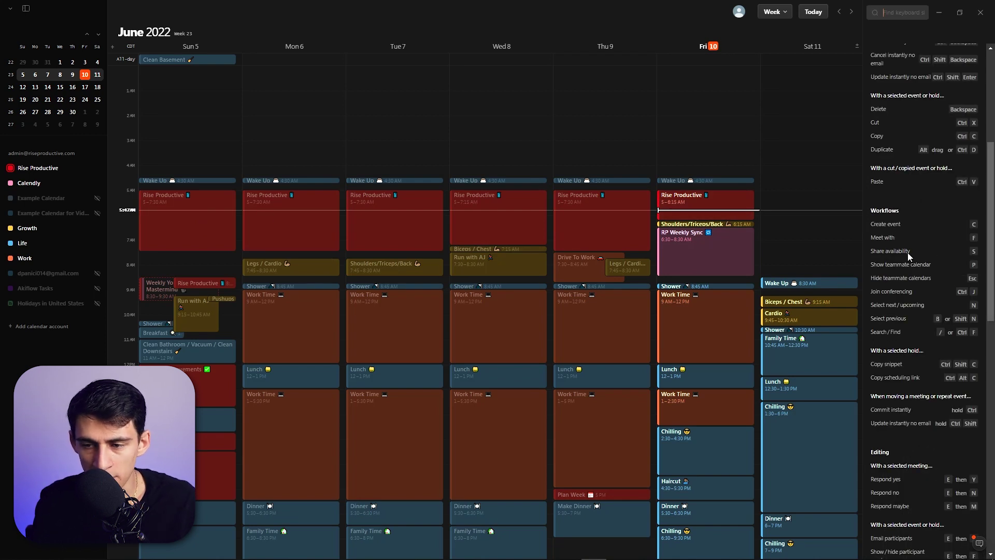
pyautogui.scroll(5, 910, 239)
pyautogui.scroll(1, 925, 280)
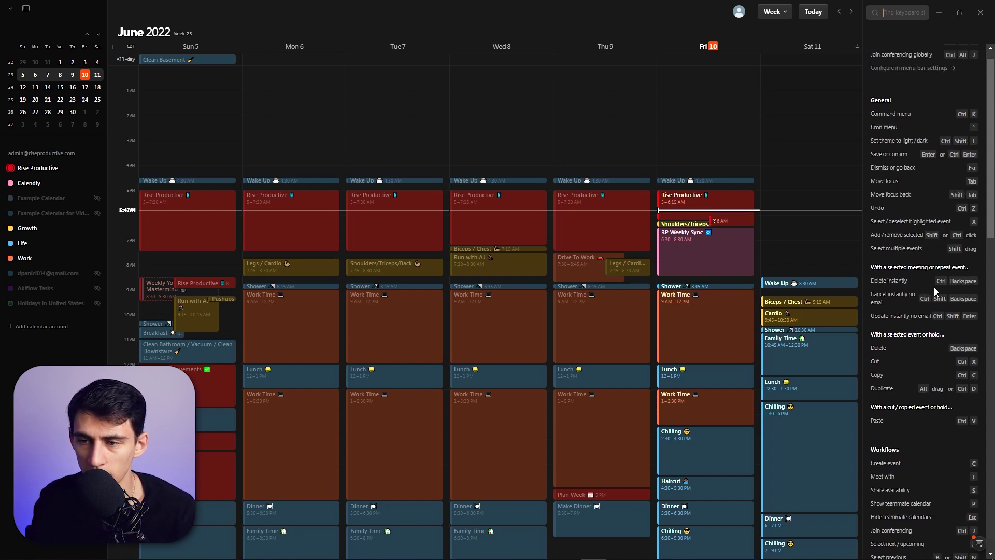
pyautogui.scroll(-2, 917, 233)
pyautogui.scroll(-3, 910, 233)
pyautogui.scroll(-1, 912, 278)
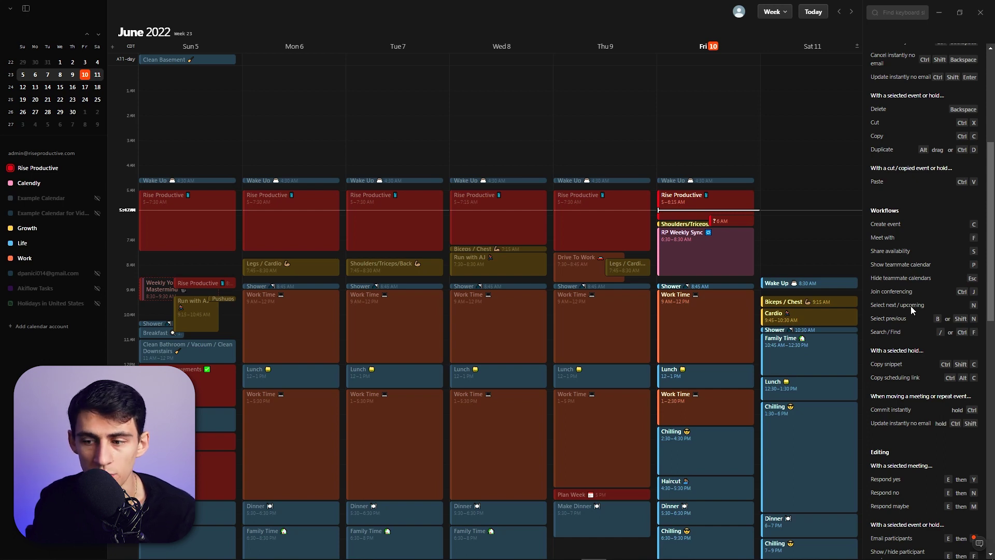
pyautogui.scroll(-2, 911, 306)
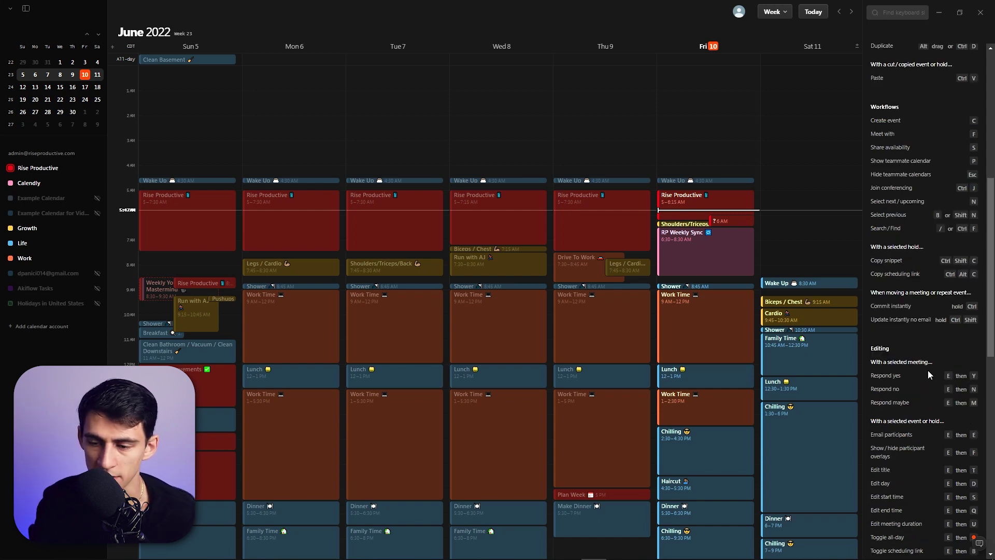
pyautogui.scroll(-2, 945, 412)
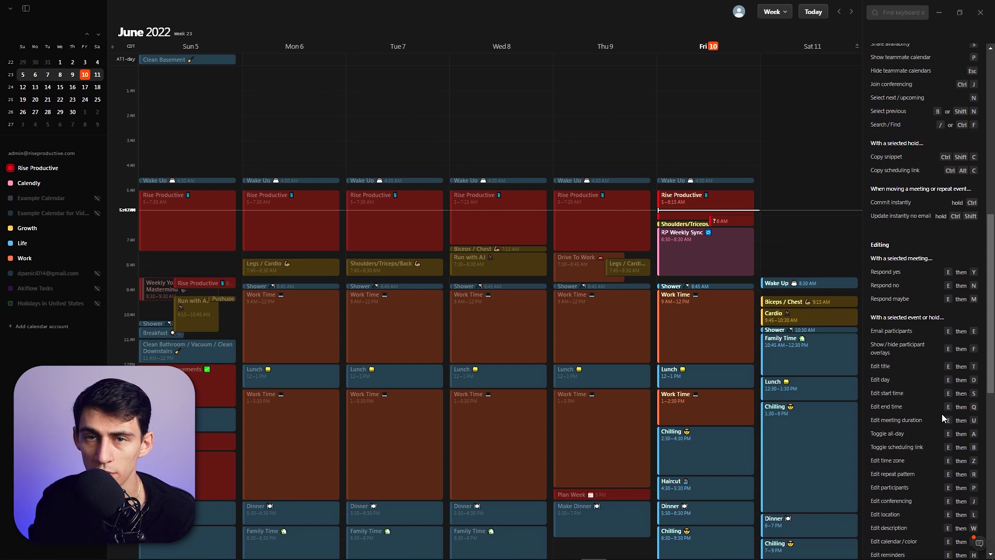
pyautogui.scroll(-3, 951, 397)
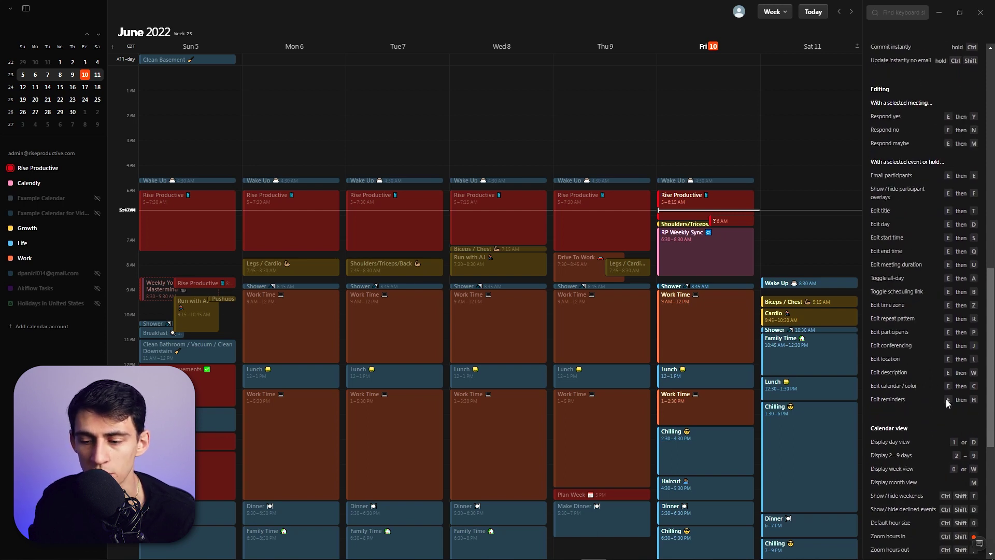
pyautogui.scroll(-2, 946, 399)
pyautogui.scroll(-1, 946, 400)
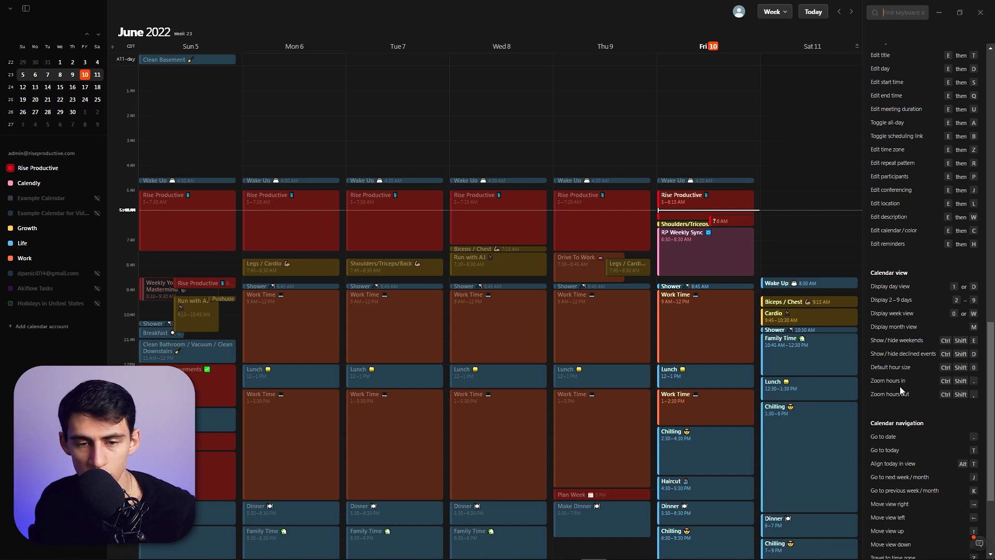
pyautogui.hotkey('ctrl', 'shift', '.')
pyautogui.hotkey('ctrl', 'shift', '.')
pyautogui.hotkey('ctrl', 'shift', '.')
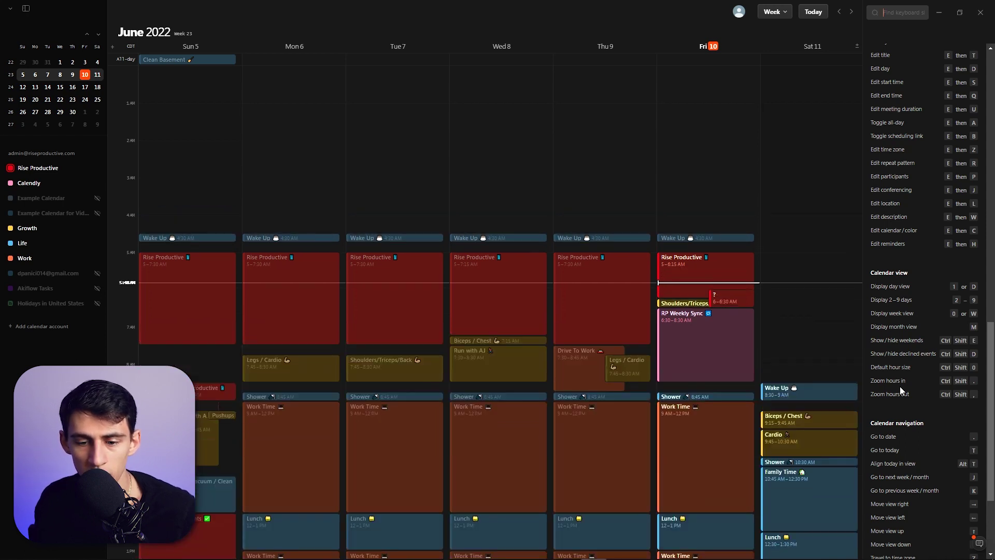
pyautogui.hotkey('ctrl', 'shift', ',')
pyautogui.hotkey('ctrl', 'shift', ',')
pyautogui.hotkey('ctrl', 'shift', ',')
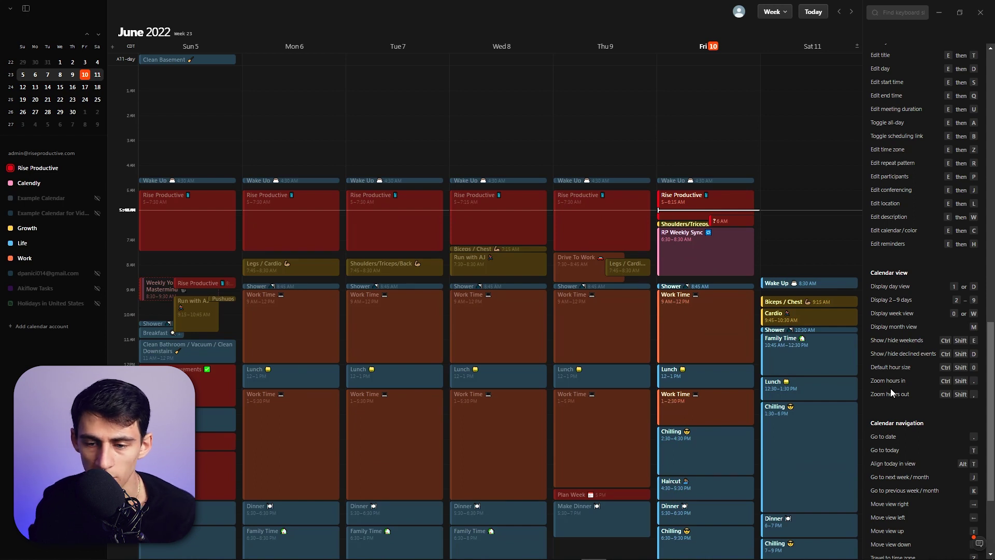
pyautogui.press('Escape')
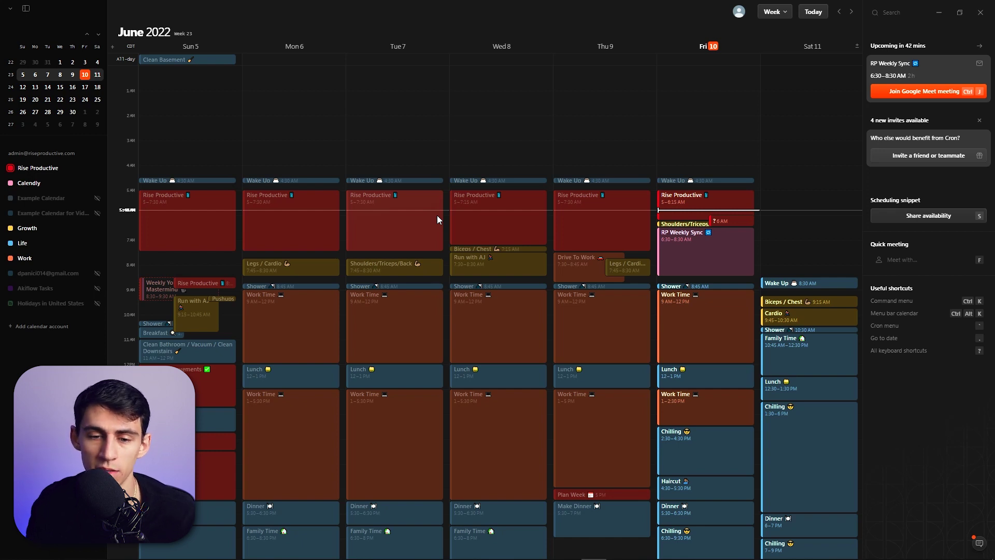
# Delete the small red '?' event at 6 AM on Friday.
pyautogui.rightClick(718, 222)
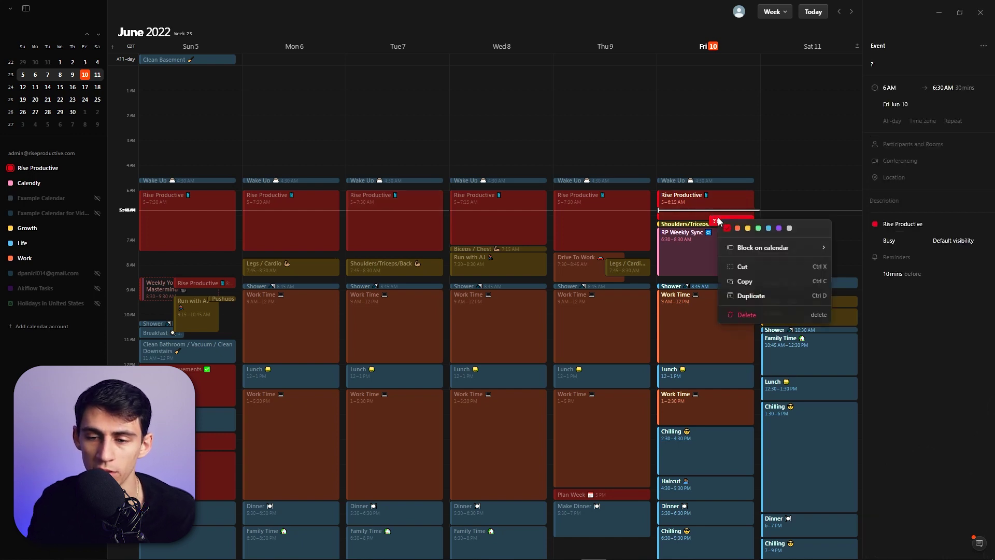
pyautogui.click(748, 314)
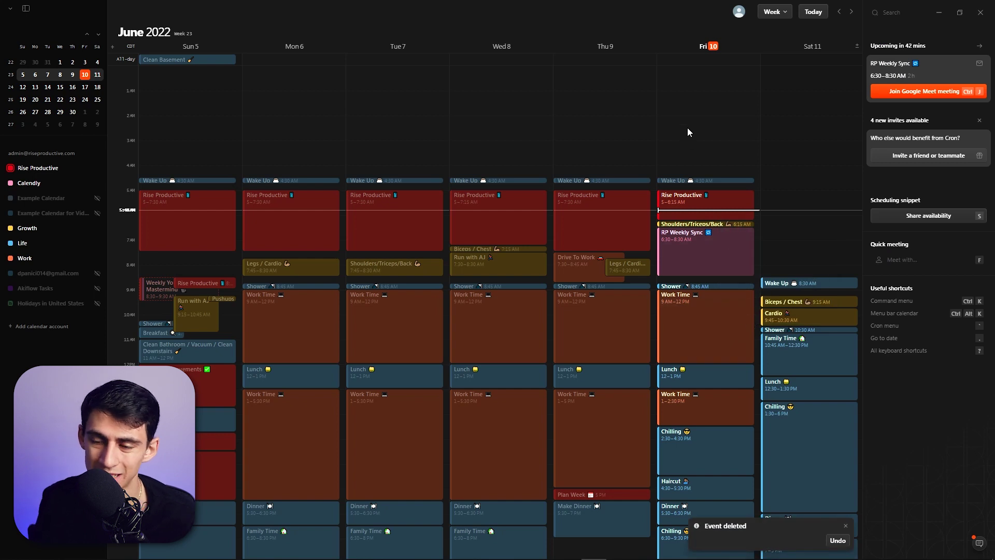